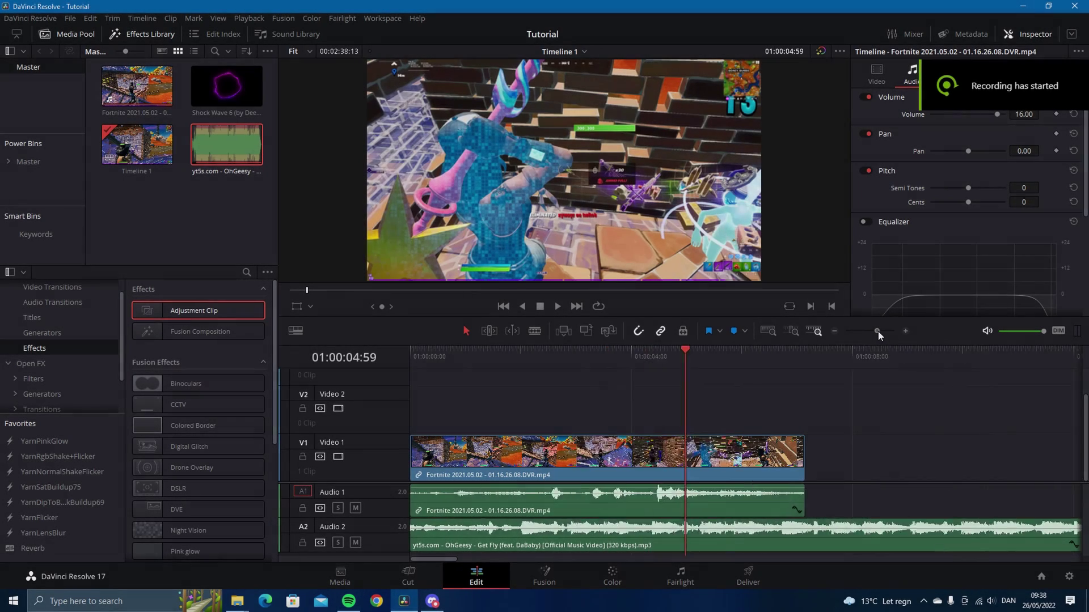
Add a marker to the gameplay clip at 01:00:04:28, where the shot lands.
left_click_drag(758, 359, 707, 356)
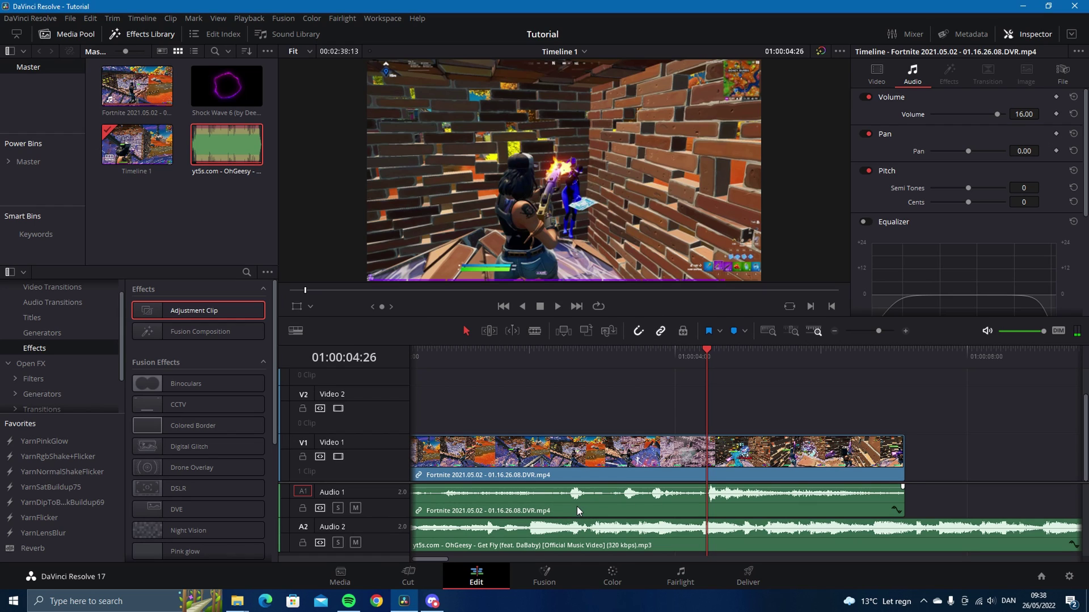
left_click(882, 332)
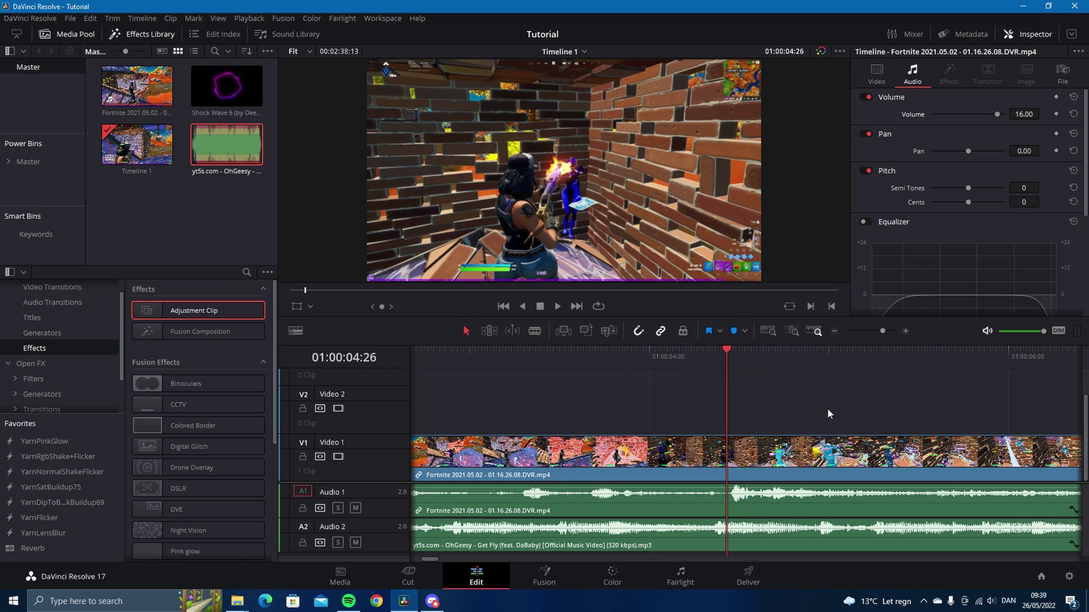
left_click(877, 333)
left_click(880, 332)
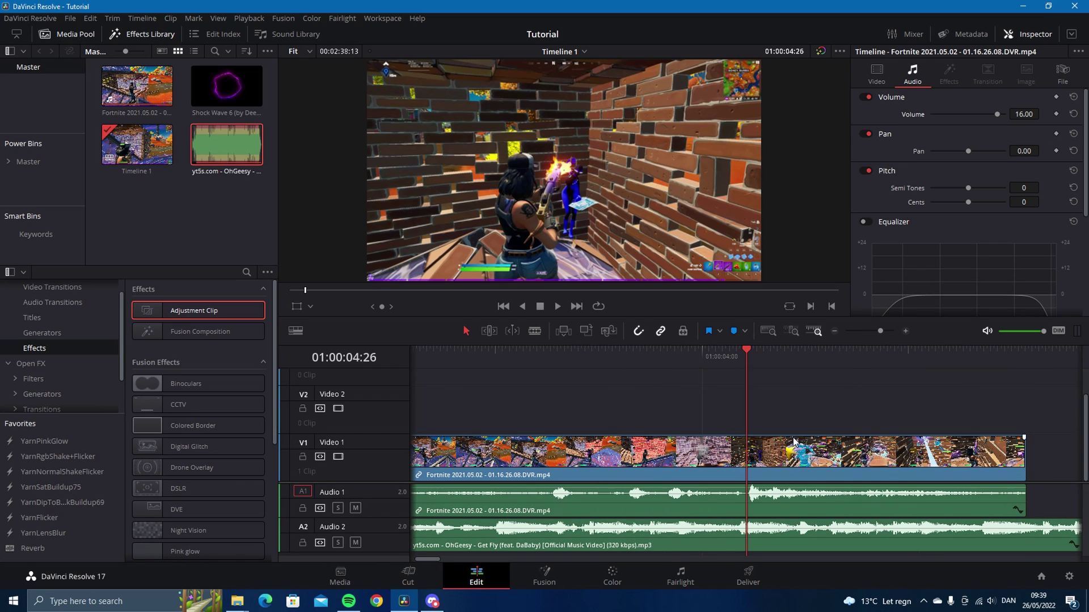
left_click(773, 466)
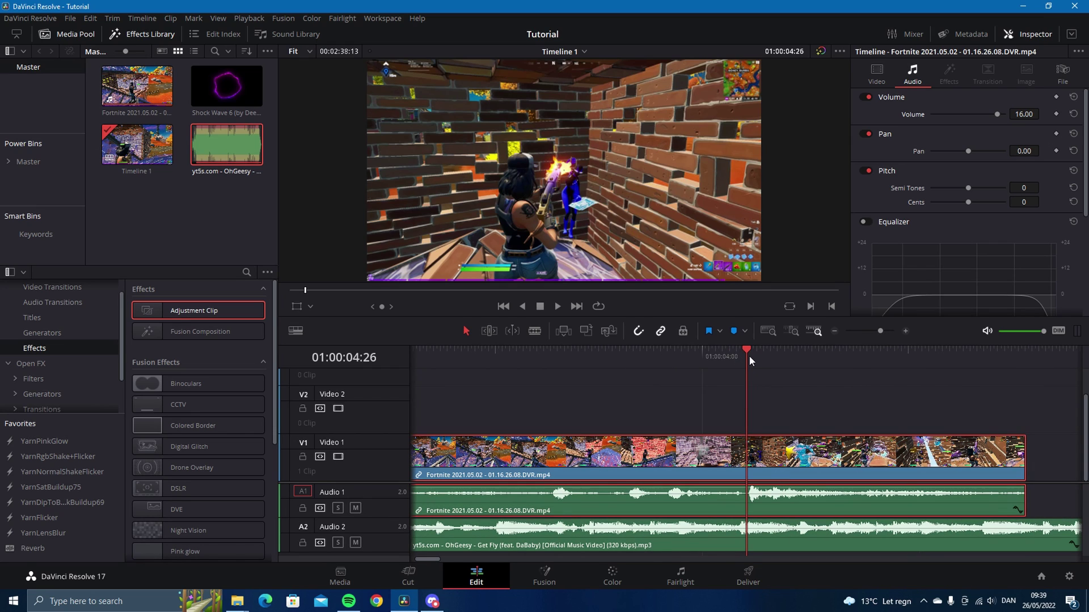
key("Right")
key("Right")
scroll(736, 432, "left", 2)
key("m")
Mark the song clip on the Audio 2 track at the beat drop at 01:00:02:02.
mouse_move(850, 363)
left_mouse_down()
mouse_move(527, 369)
mouse_move(621, 383)
left_mouse_up()
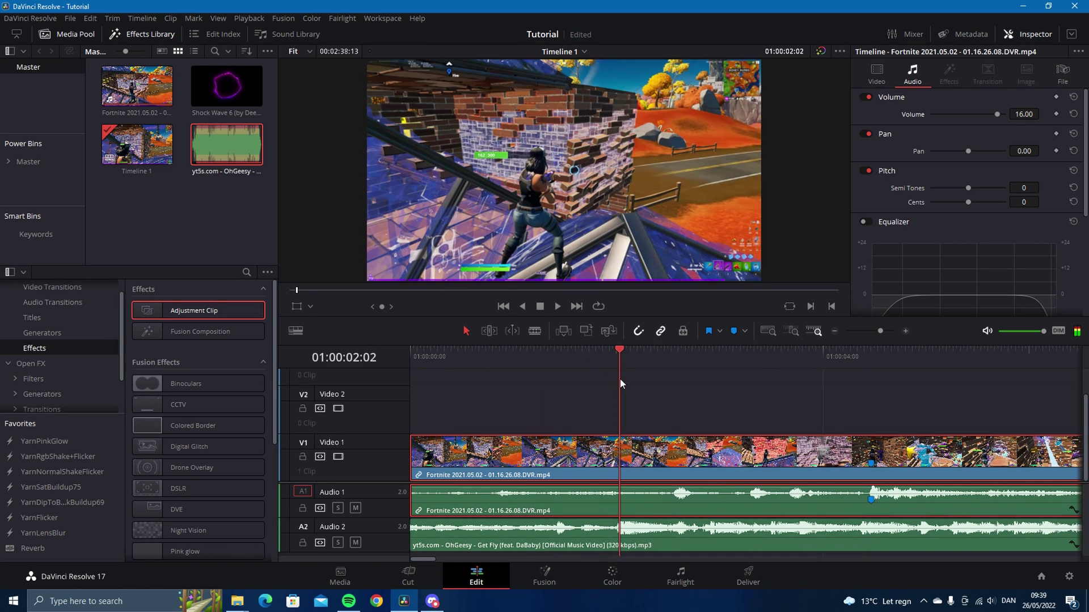
left_click(636, 542)
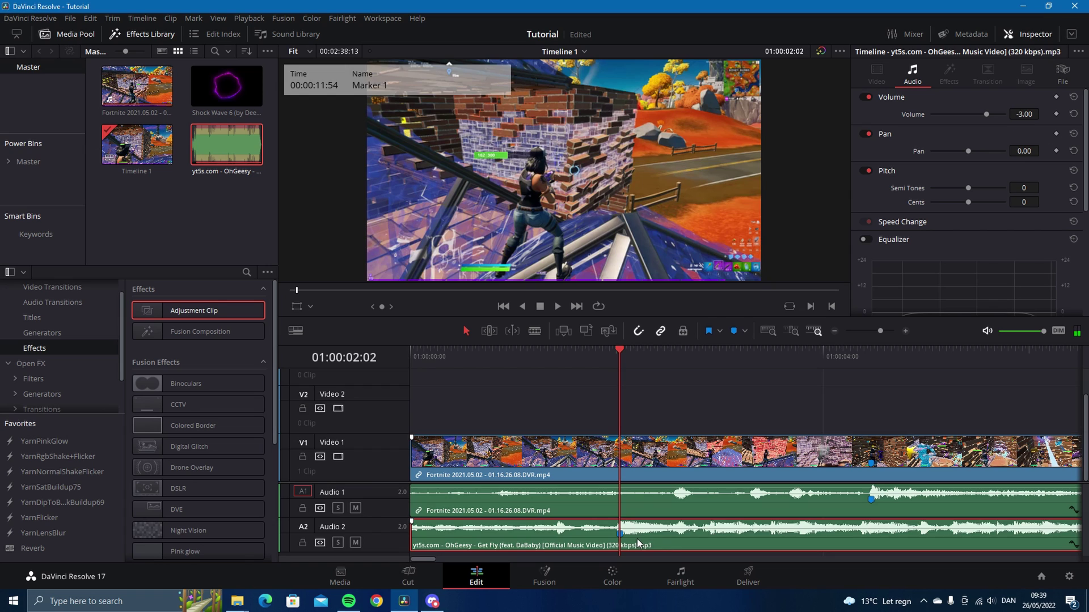
Slide the song so its marker lines up with the gameplay clip's marker and extend its start back to the timeline's beginning.
left_click_drag(636, 542, 887, 541)
left_click_drag(663, 540, 358, 520)
scroll(437, 448, "right", 3)
Go to the marker at 01:00:04:28 and unlink the gameplay video from its audio.
left_click_drag(455, 360, 706, 370)
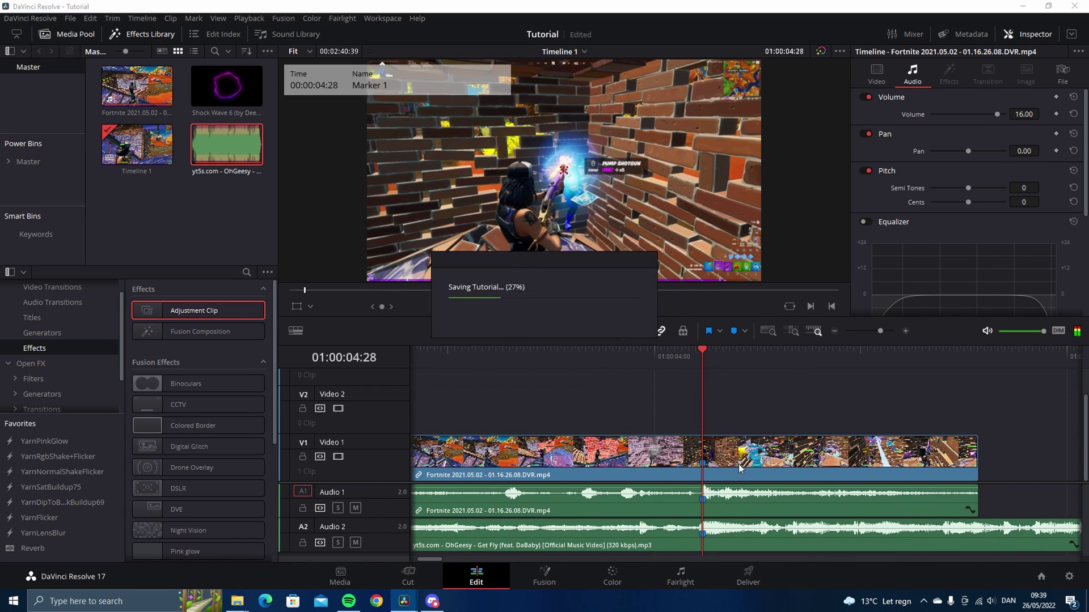
right_click(765, 442)
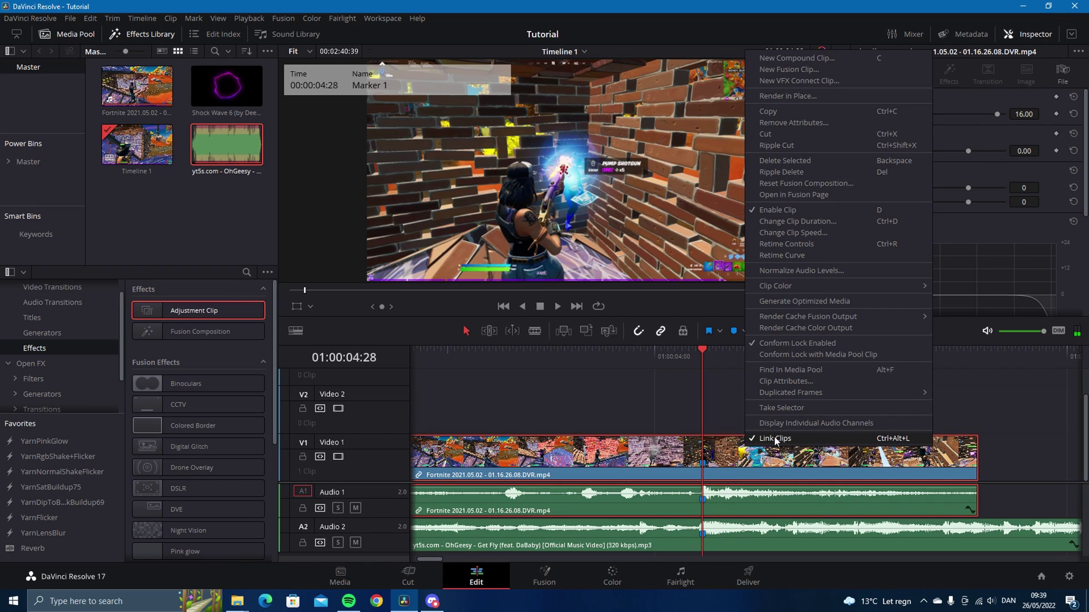
left_click(775, 438)
Show Retime Controls on the gameplay video and add a speed point at 01:00:04:28.
right_click(749, 460)
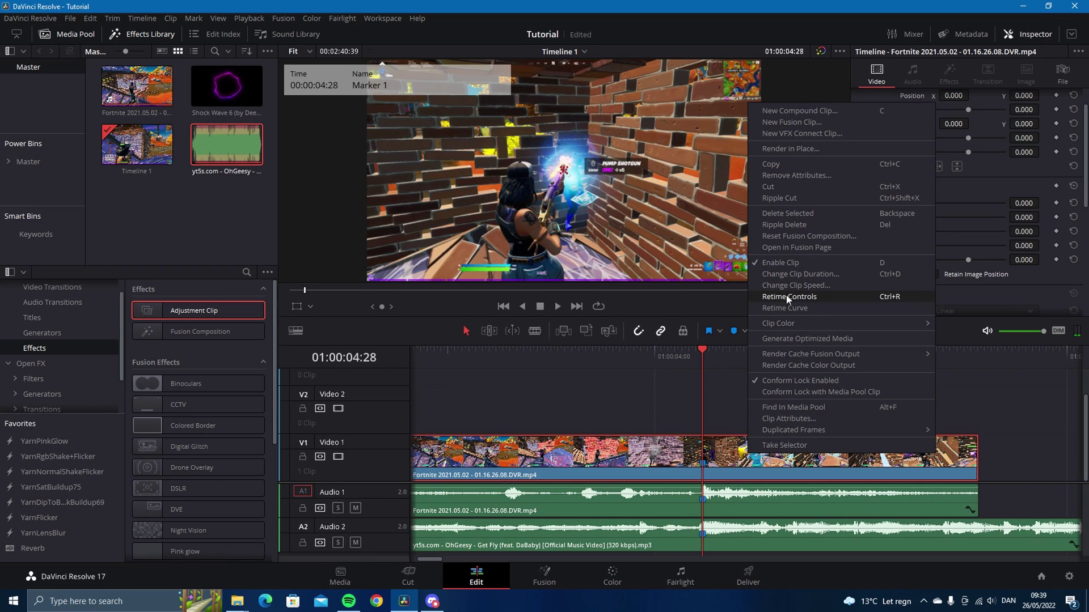
left_click(786, 294)
left_click(707, 476)
left_click(732, 490)
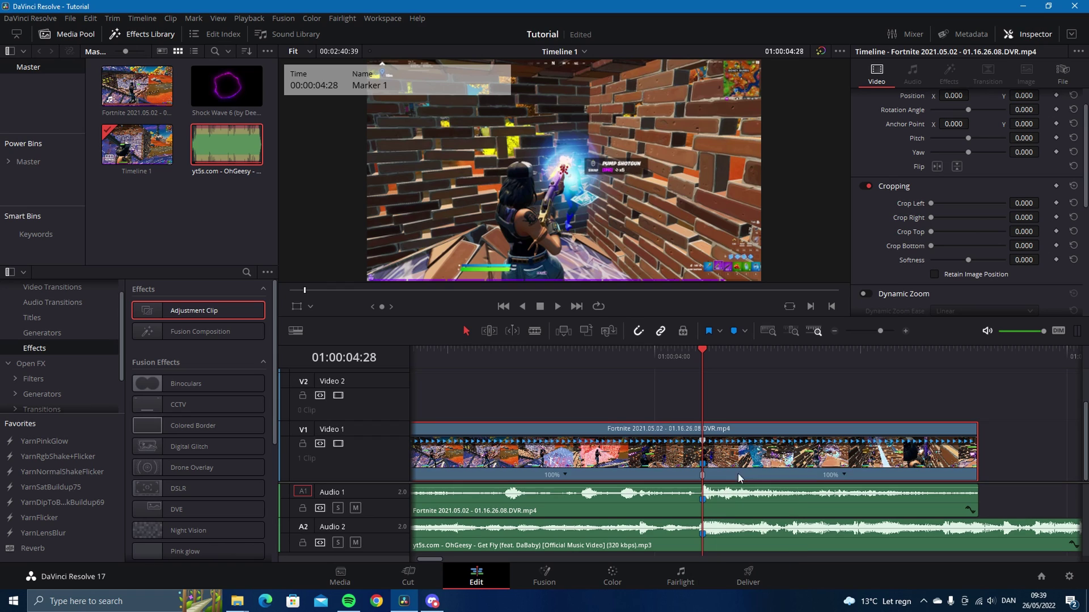
Add a speed point to the gameplay video at 01:00:04:20, eight frames before the marker.
left_click_drag(879, 332, 879, 332)
key("Left")
key("Left")
key("Left")
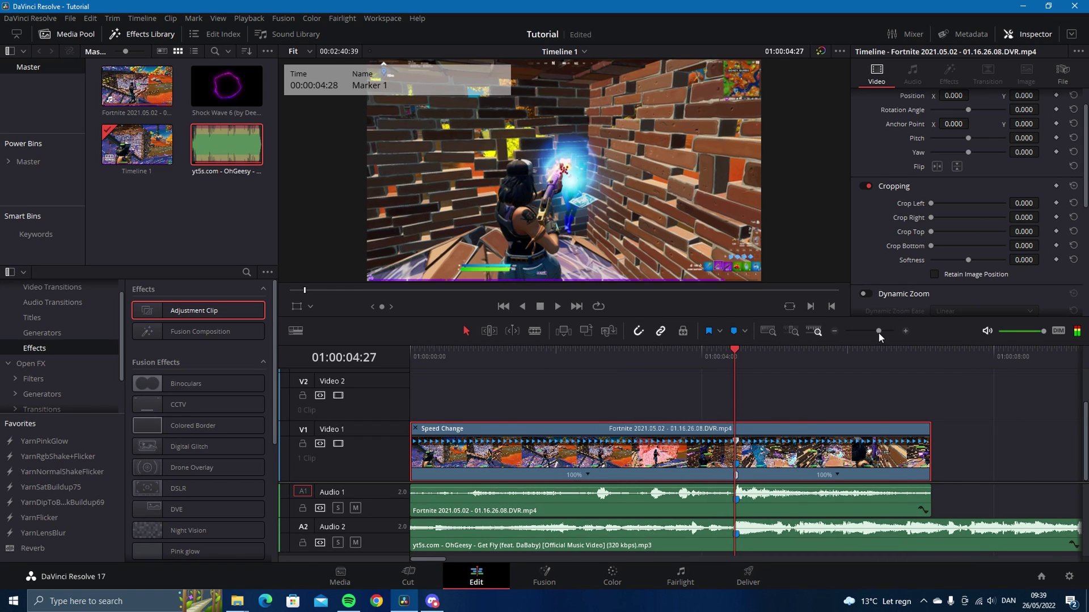
key("Left")
key("Left")
key("Left")
key("Left")
key("Left")
left_click(587, 475)
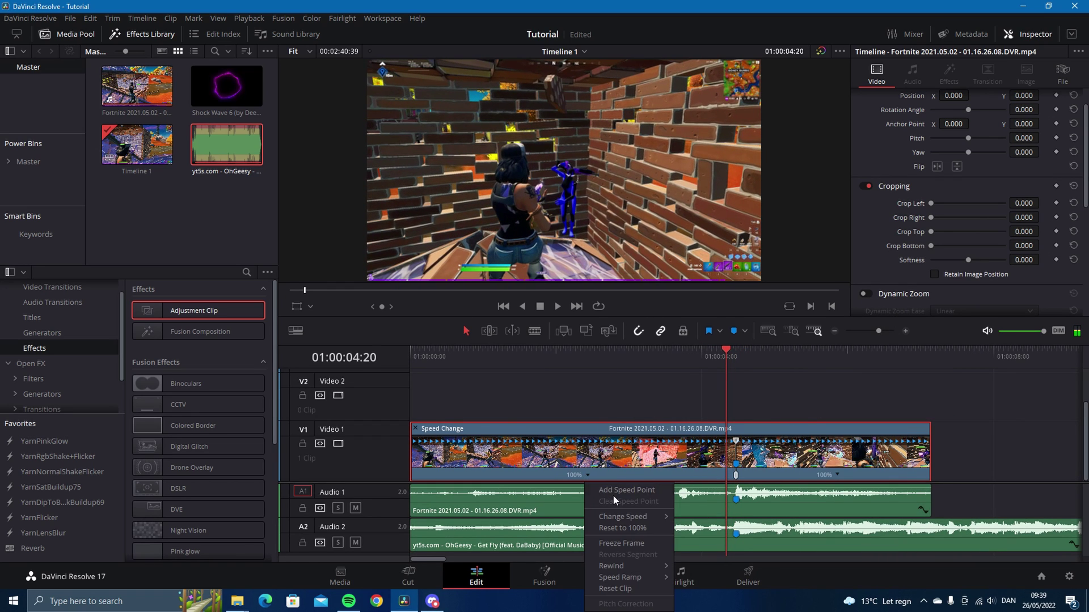
left_click(615, 492)
Add another speed point to the gameplay video six frames before the one at 01:00:04:20.
key("Left")
key("Left")
key("Left")
key("Left")
key("Left")
key("Left")
left_click(575, 476)
left_click(603, 492)
Add a speed point to the gameplay video at 01:00:04:34, six frames after the marker.
left_click(886, 331)
left_click(810, 355)
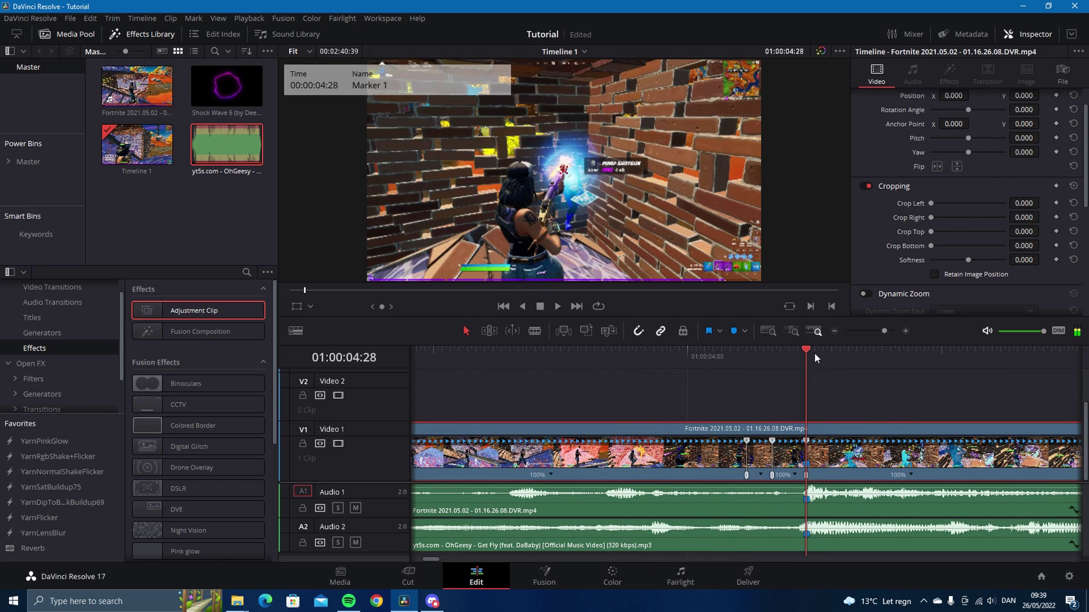
scroll(677, 393, "right", 5)
left_click(709, 389)
key("space")
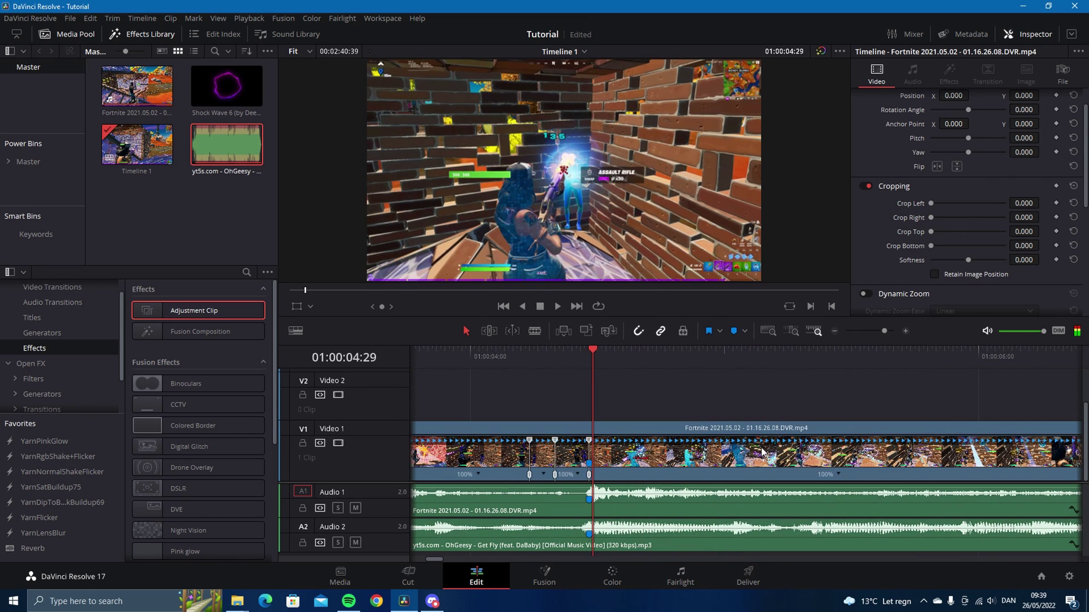
left_click(838, 475)
left_click(866, 493)
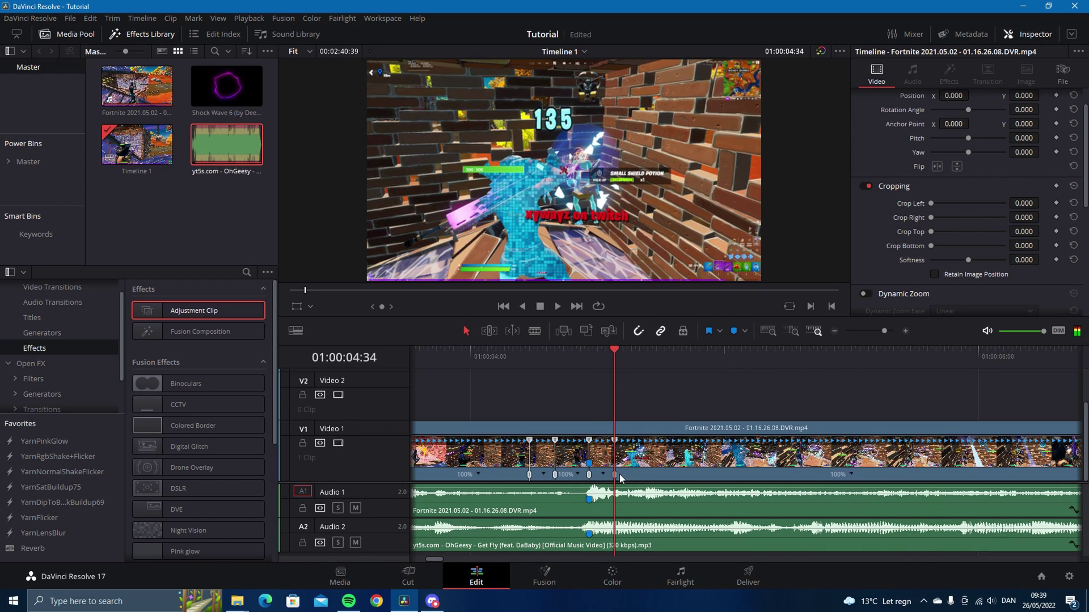
Set the three short segments between the speed points to 50%, 400% and 200% speed, in timeline order.
left_click(603, 475)
mouse_move(641, 517)
left_click(725, 583)
left_click(543, 474)
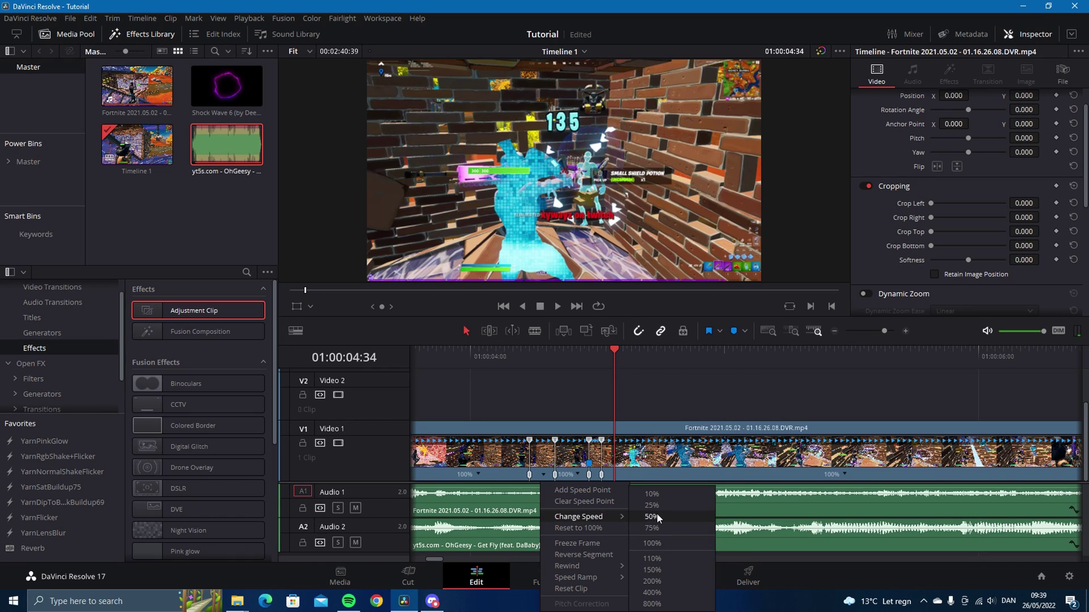
left_click(658, 518)
left_click(600, 475)
left_click(725, 593)
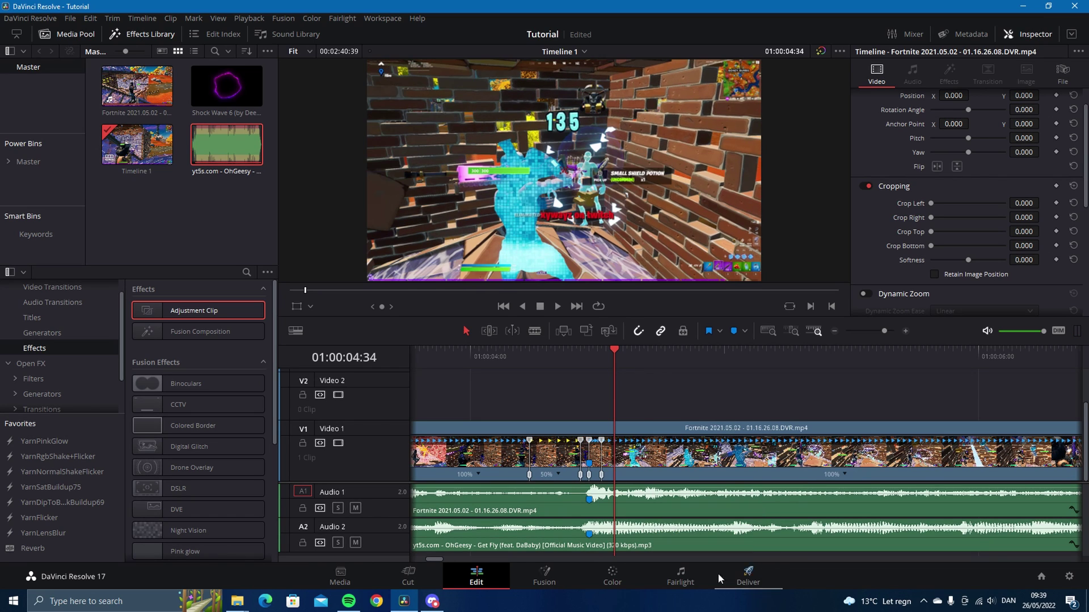
Show the gameplay video's Retime Curve and switch it from Retime Frame to Retime Speed.
right_click(630, 433)
left_click(684, 321)
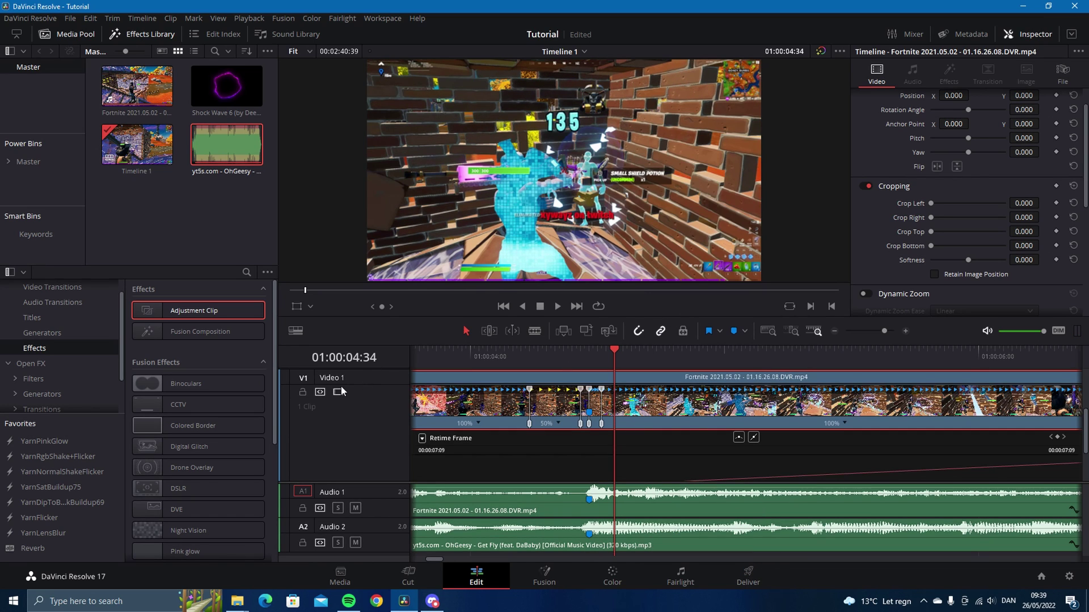
left_click(422, 427)
left_click(426, 602)
Lower the final segment of the speed curve to about 61% and hide the Retime Curve.
left_click_drag(858, 433, 678, 375)
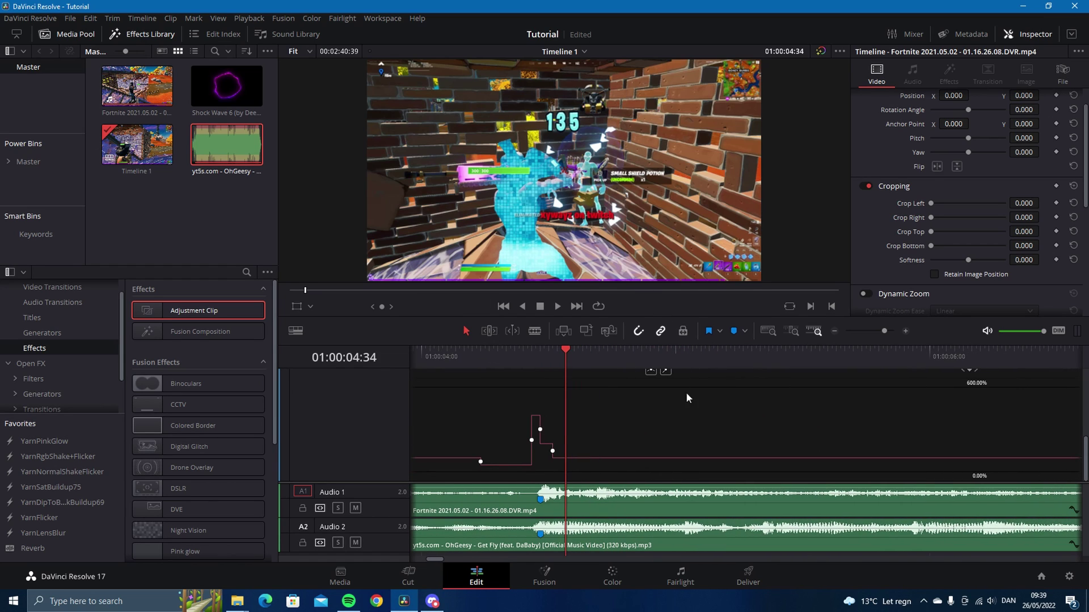
left_click_drag(602, 458, 600, 471)
right_click(639, 351)
right_click(584, 402)
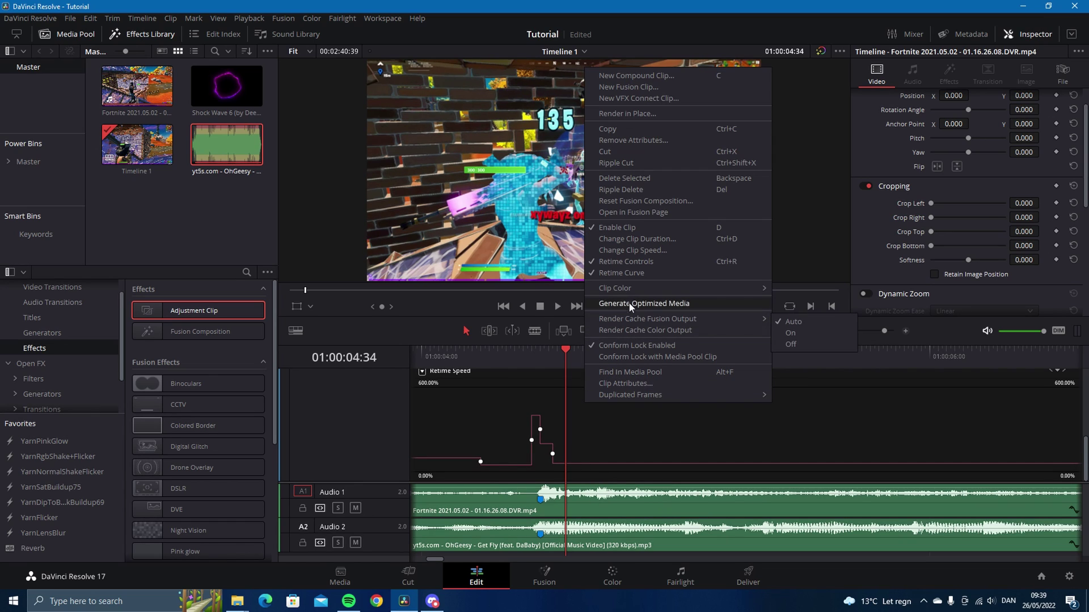
left_click(606, 275)
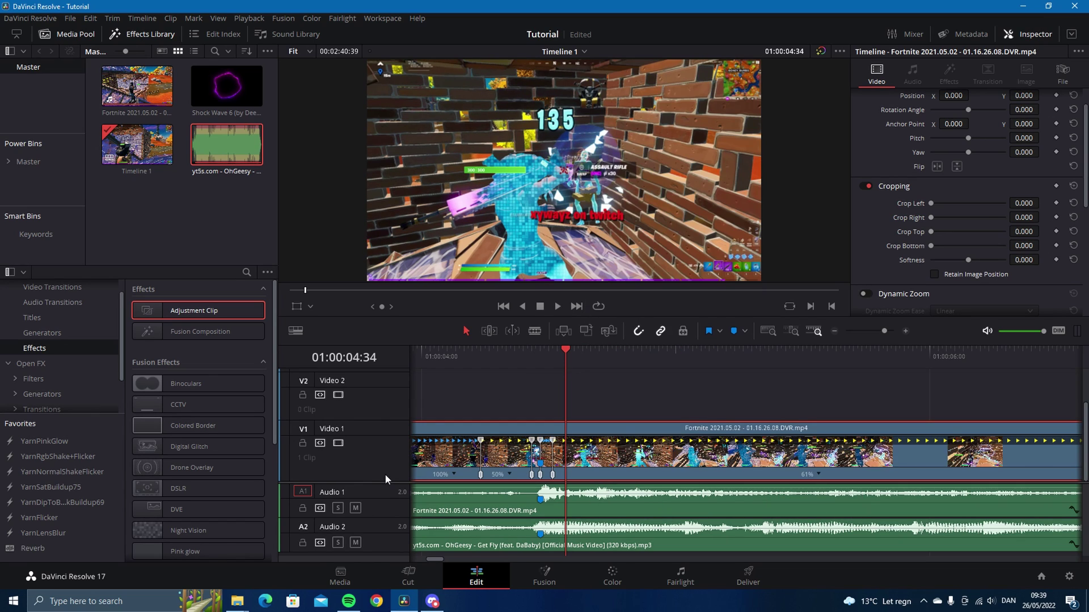
Split the gameplay video at 01:00:06:06, delete the remainder, and trim the end of its audio slightly.
left_click_drag(884, 330, 880, 330)
left_click_drag(702, 357, 672, 357)
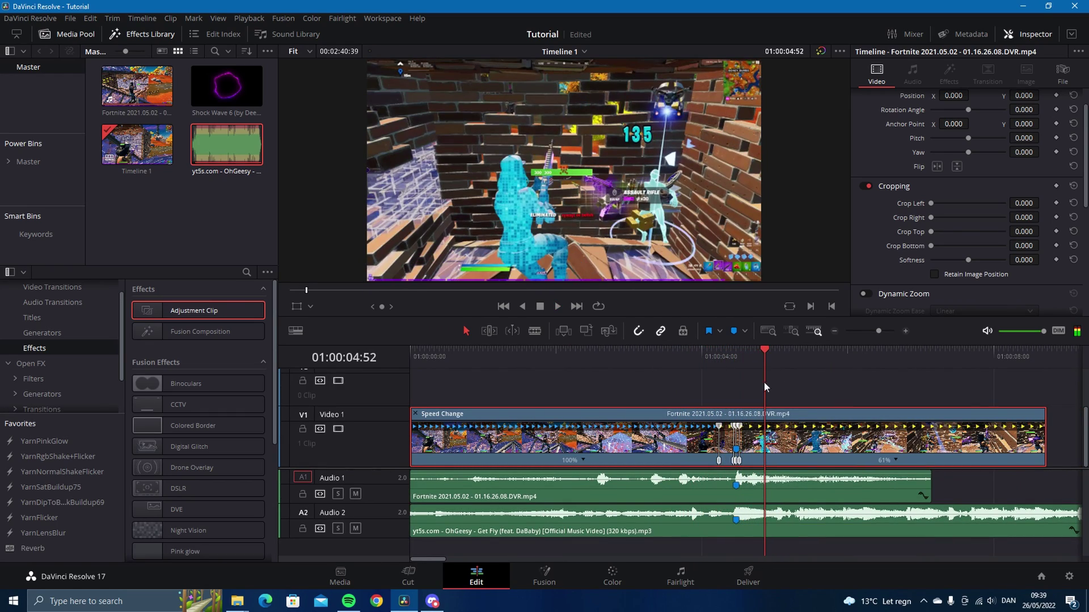
left_click_drag(757, 359, 857, 376)
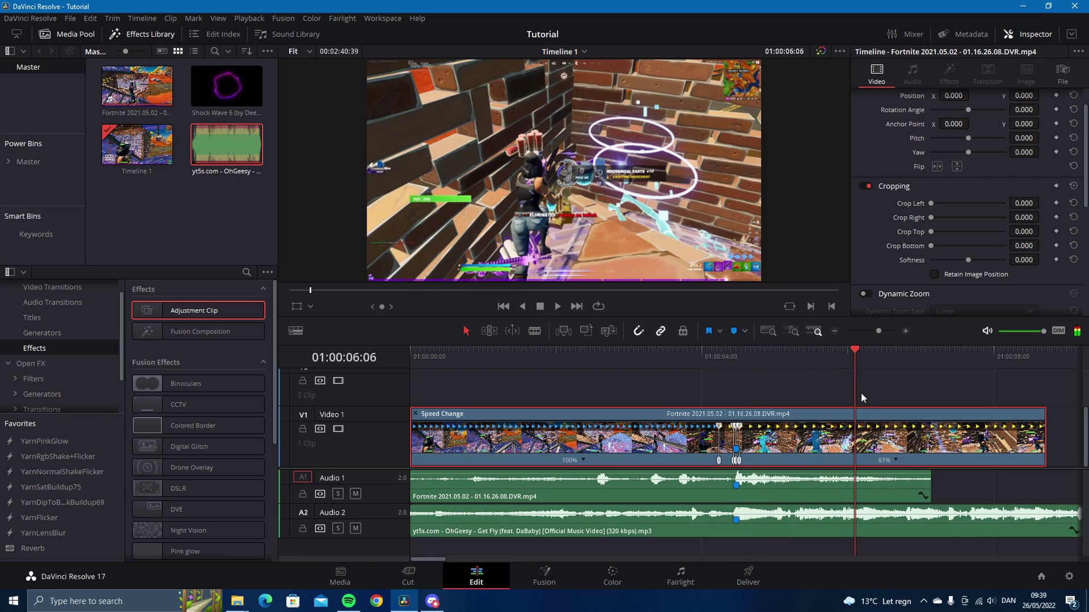
key("ctrl+b")
left_click(880, 461)
key("Delete")
mouse_move(929, 484)
left_mouse_down()
mouse_move(855, 482)
mouse_move(913, 485)
left_mouse_up()
Place the Shock Wave 6 clip above the gameplay at 01:00:04:28 and set its Composite Mode to Linear Dodge.
left_click_drag(855, 359, 736, 358)
left_click_drag(227, 85, 735, 388)
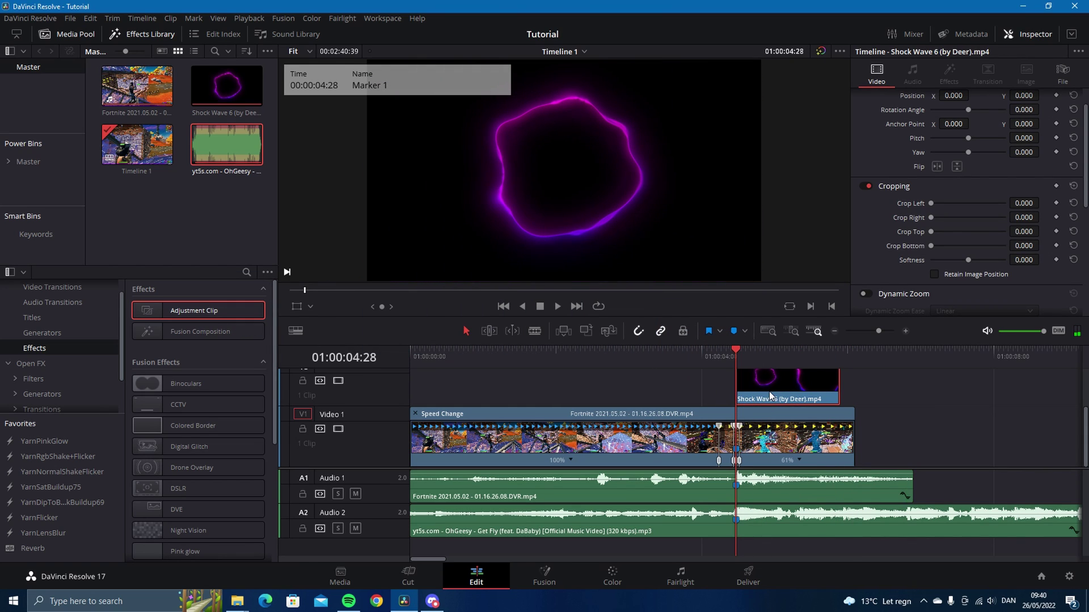
scroll(943, 230, "down", 3)
scroll(952, 288, "down", 1)
left_click(947, 257)
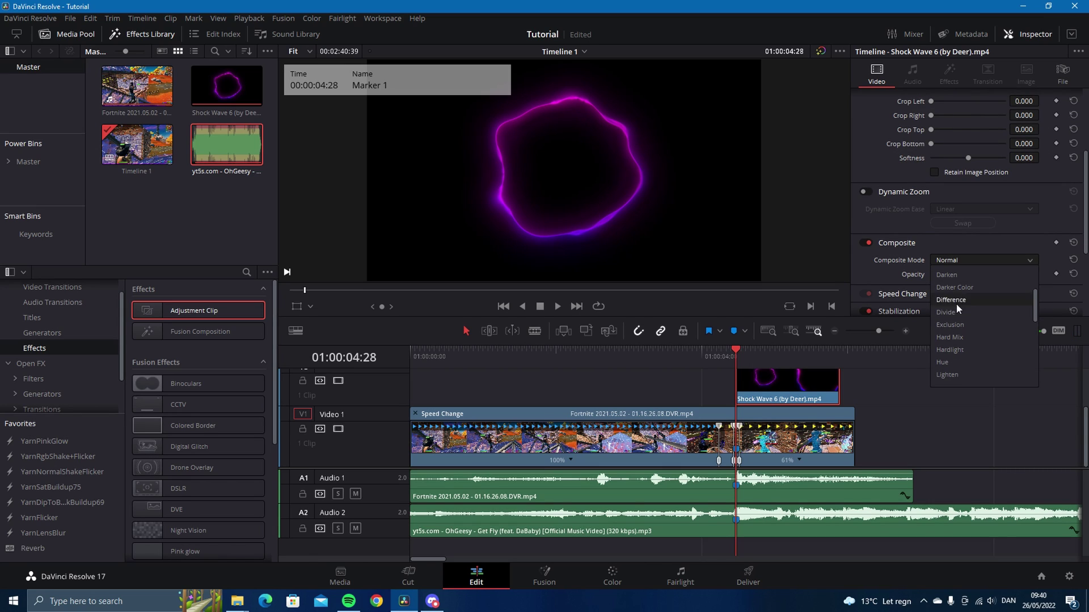
scroll(962, 335, "down", 3)
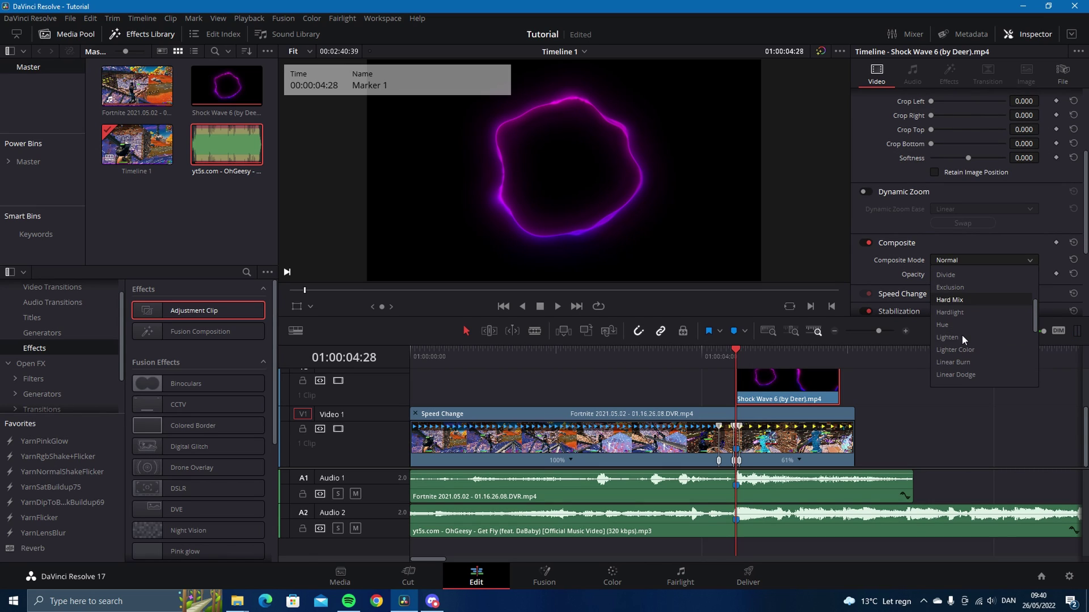
left_click(972, 377)
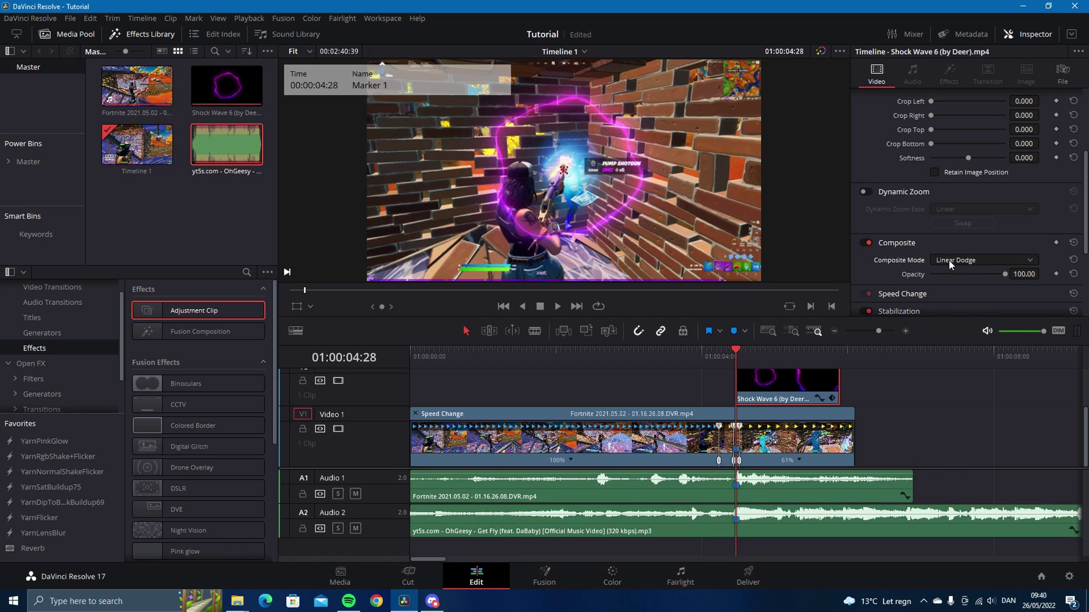
Keyframe the shock wave clip's zoom from 0.4 at 01:00:04:28 to 1 at 01:00:04:29.
scroll(938, 211, "up", 4)
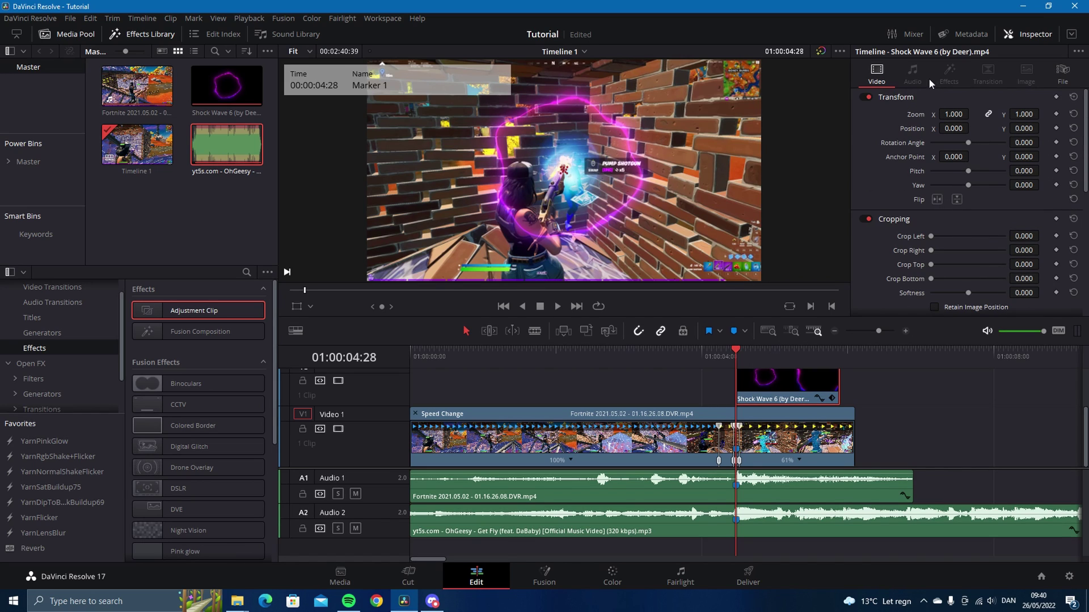
left_click(883, 332)
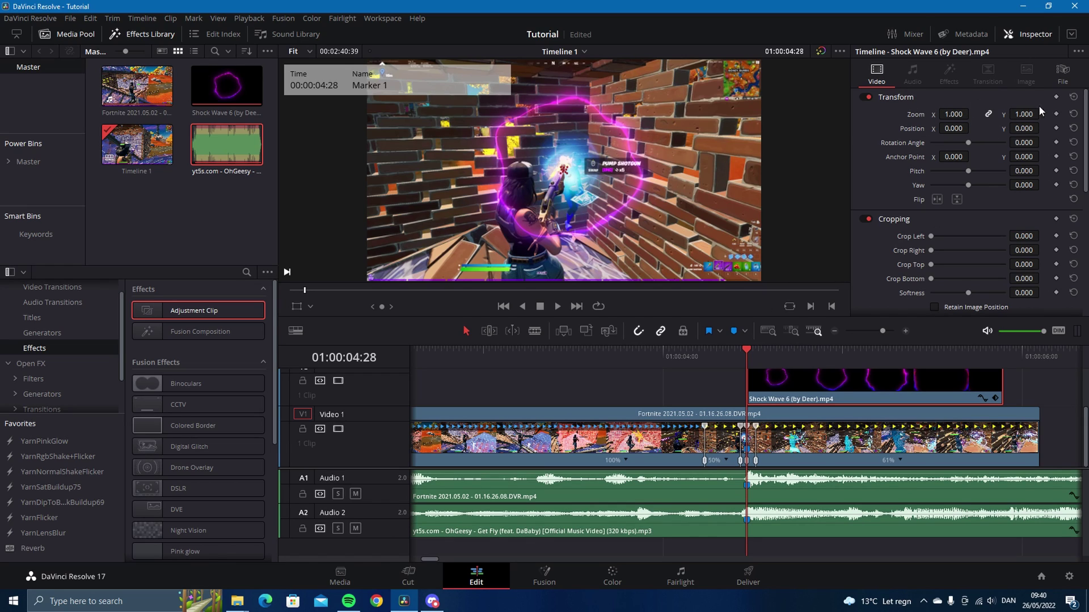
left_click(1055, 115)
left_click(953, 114)
type("0.4")
key("Return")
key("Right")
double_click(962, 115)
type("1")
key("Return")
Change the shock wave clip's speed to 560%.
scroll(701, 440, "right", 3)
scroll(702, 441, "up", 1)
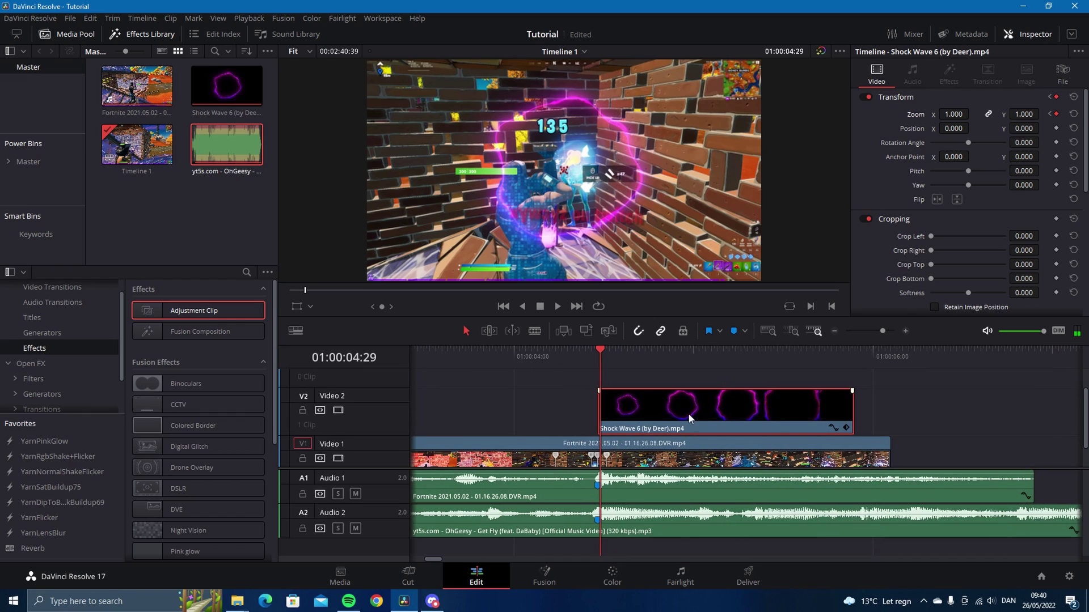
right_click(688, 415)
left_click(734, 247)
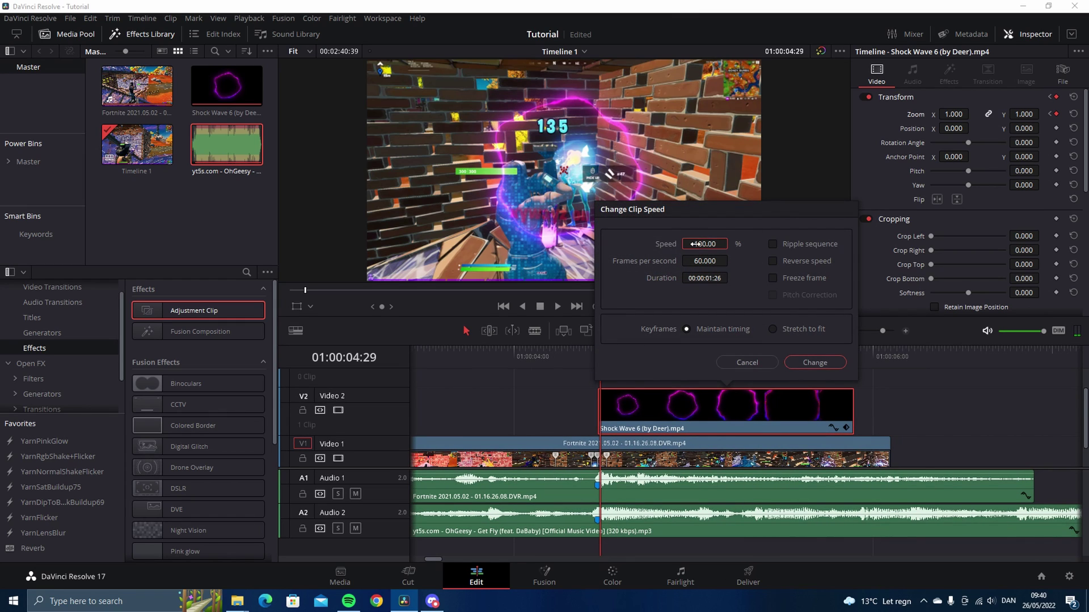
type("560")
left_click(815, 362)
Place an Adjustment Clip over the gameplay, starting at 01:00:04:28.
left_click_drag(597, 351, 585, 430)
scroll(642, 447, "down", 2)
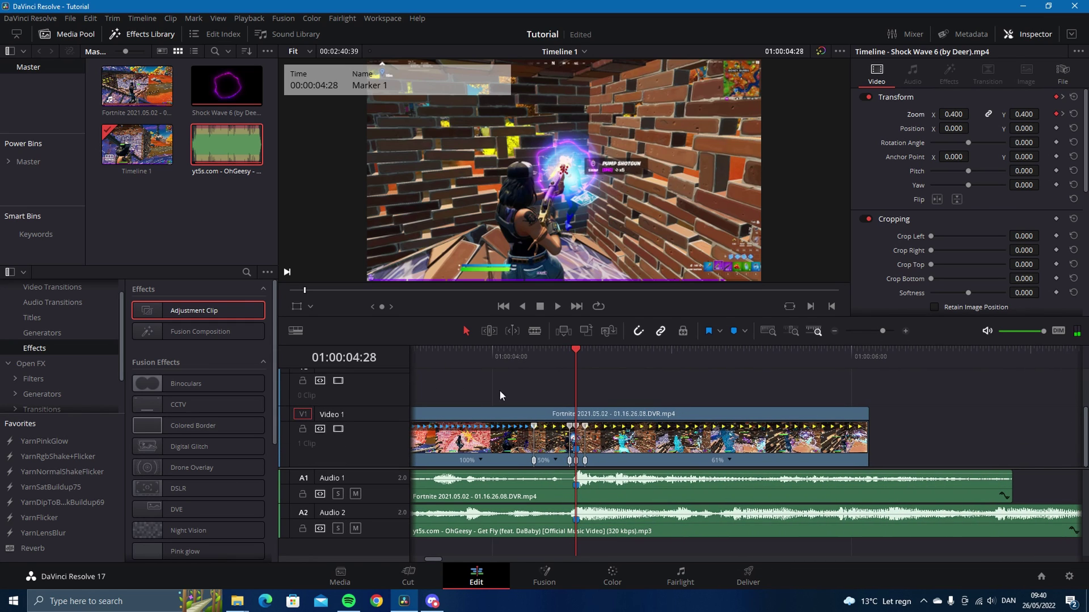
left_click_drag(170, 311, 614, 409)
Split the adjustment clip at the end of the gameplay video and delete the excess part.
left_click_drag(559, 354, 709, 360)
left_click(909, 397)
key("ctrl+b")
left_click(903, 413)
key("Delete")
Open the adjustment clip in Fusion and insert an S_Shake node between MediaIn1 and MediaOut1.
left_click(681, 404)
left_click(541, 578)
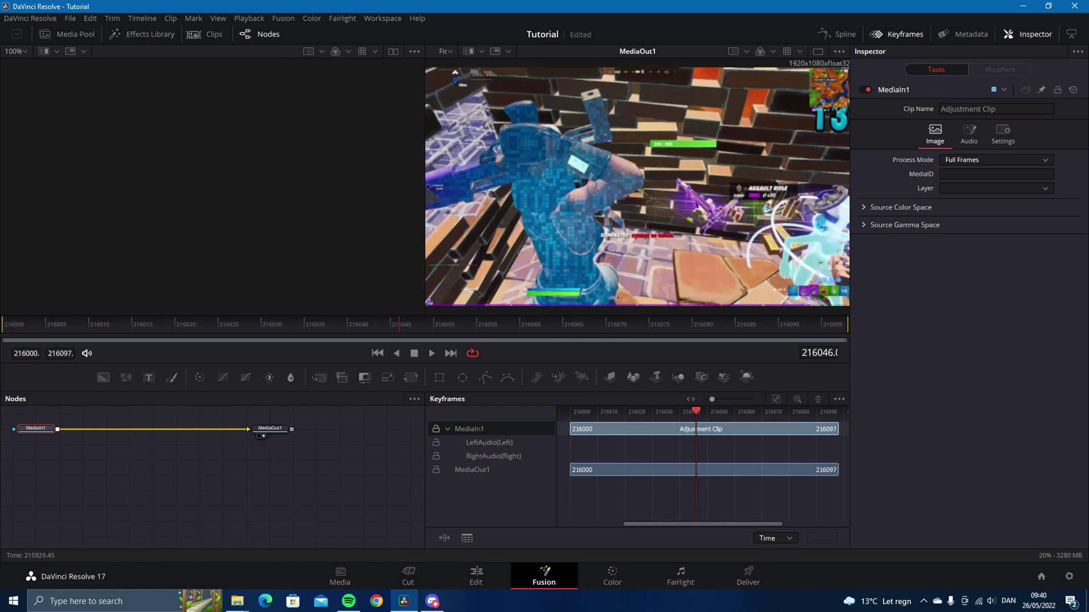
left_click_drag(0, 465, 89, 429)
key("Delete")
left_click(130, 468)
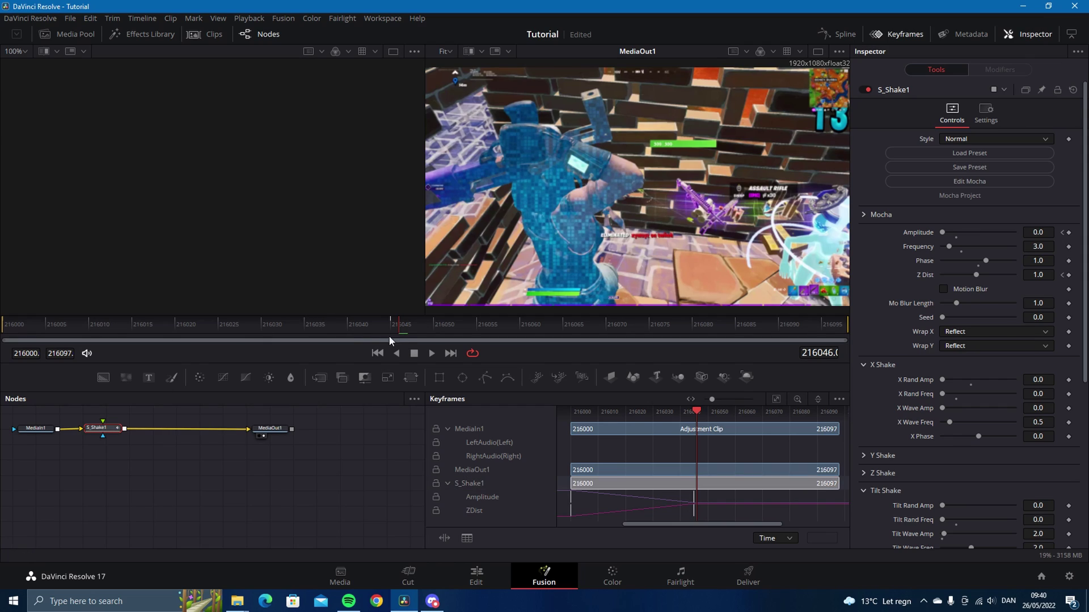
Set the S_Shake node's Frequency to 0.8 and play the shot back on the Edit page timeline.
left_click_drag(396, 339, 294, 322)
left_click(1044, 247)
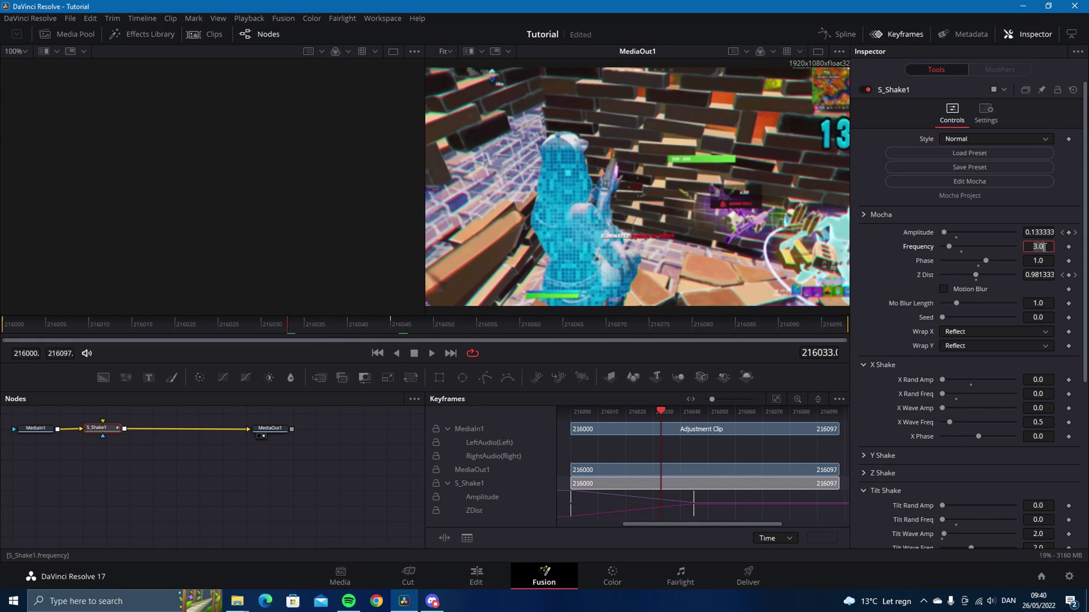
type(".8")
key("Return")
left_click(476, 575)
left_click(526, 362)
key("space")
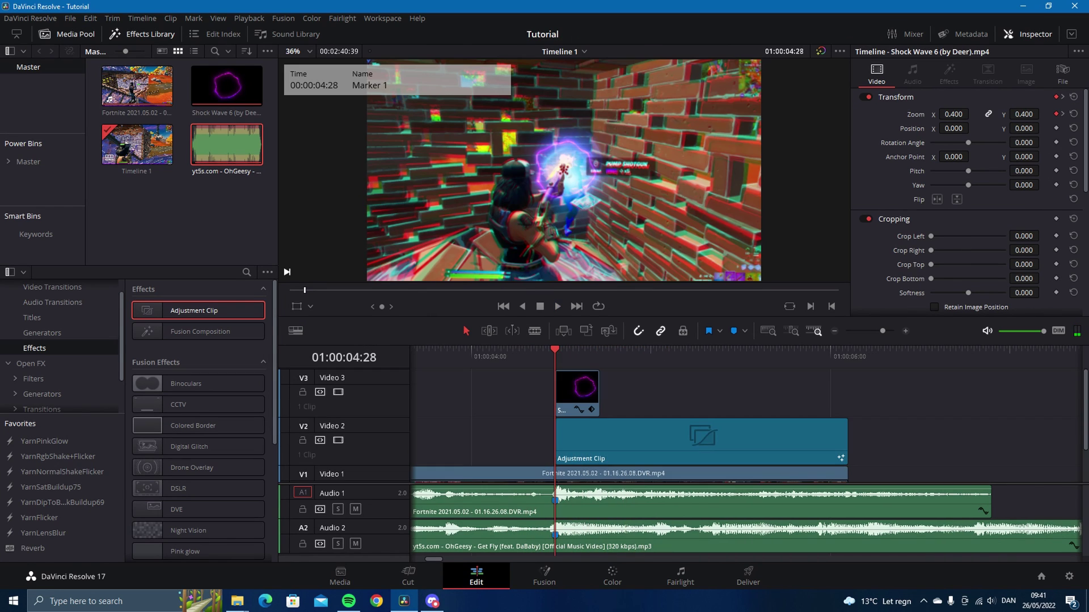
Split the gameplay video on Video 1 at 01:00:04:28 and select the part after the cut.
left_click_drag(826, 448, 777, 305)
left_click(537, 453)
left_click_drag(547, 451, 690, 403)
key("ctrl+b")
left_click(716, 457)
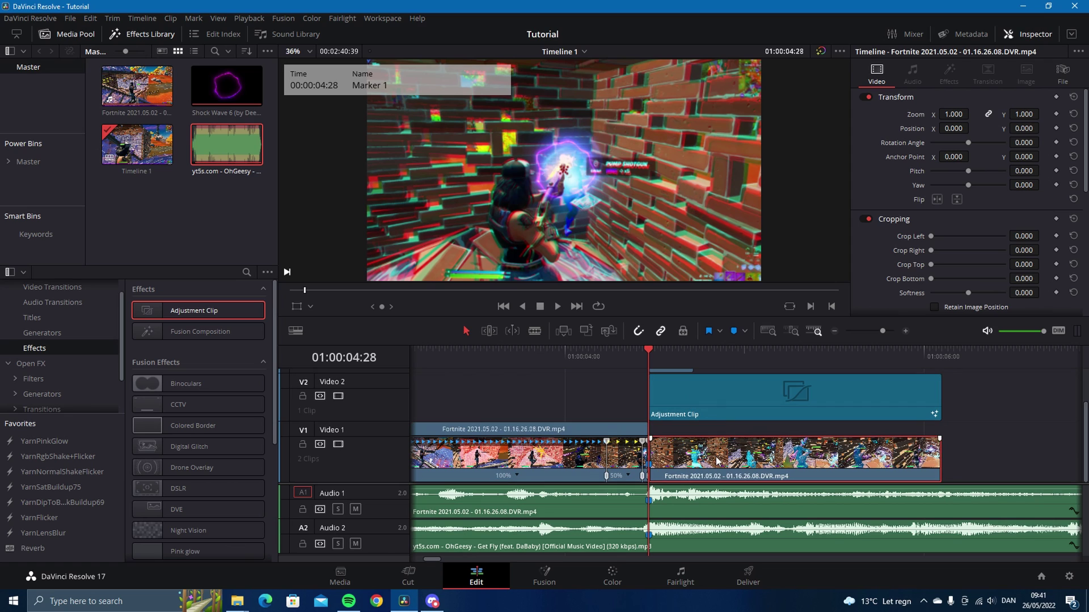
Open the gameplay part after the cut on the Color page and go to its first frame at 01:00:04:28.
key("space")
left_click_drag(730, 449, 648, 460)
right_click(623, 392)
left_click(612, 574)
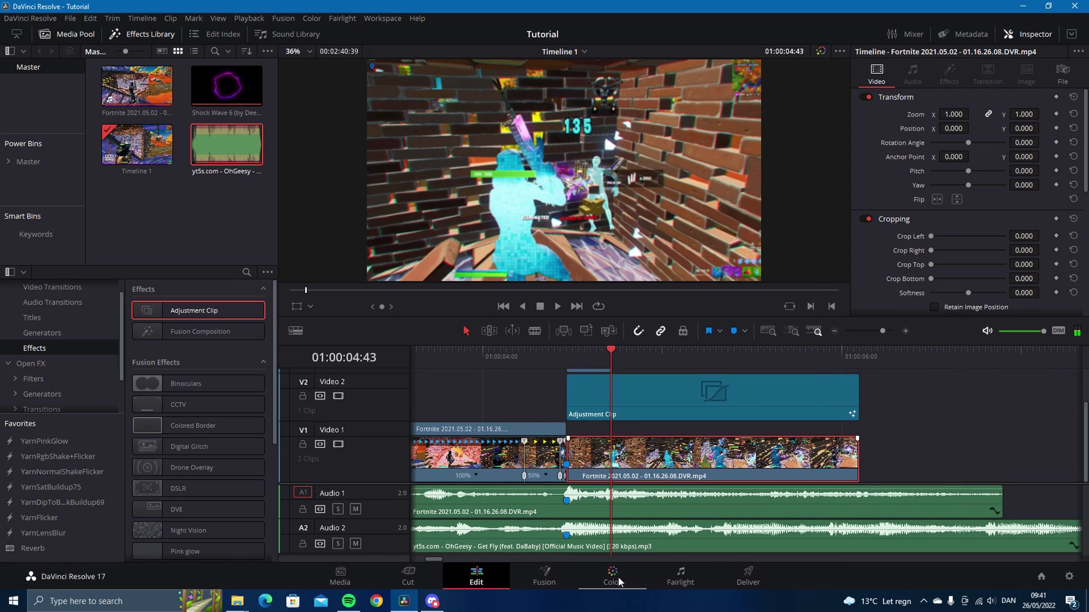
left_click(618, 579)
left_click(192, 282)
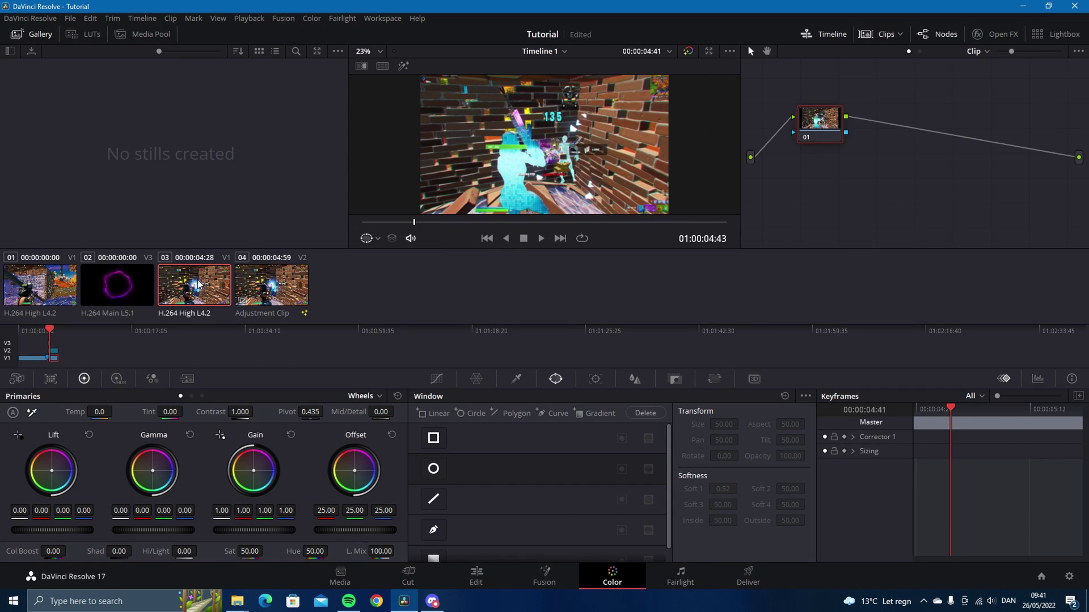
left_click_drag(408, 223, 369, 223)
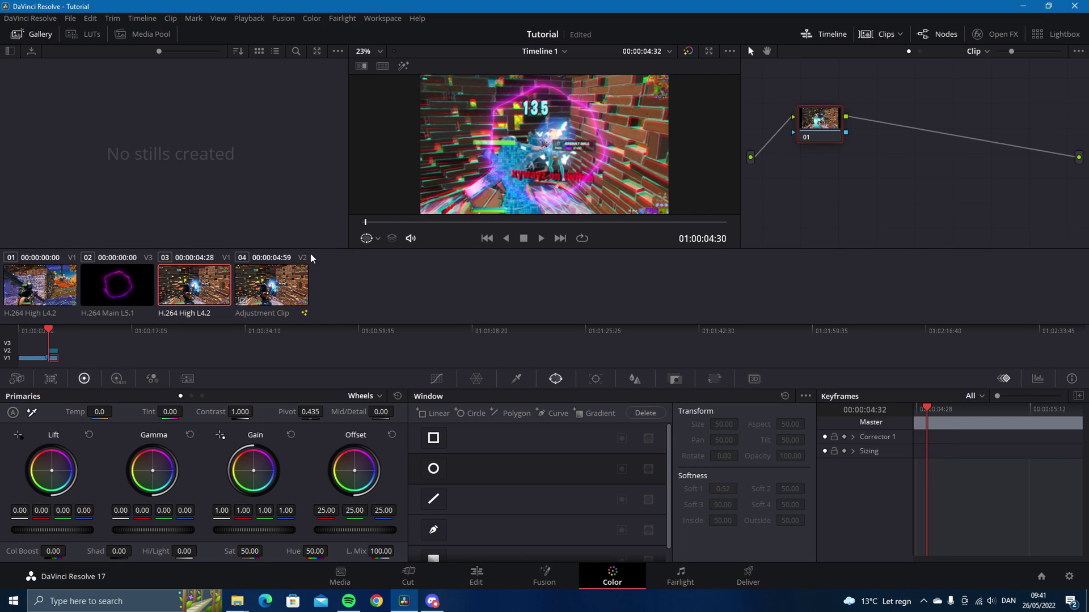
left_click(282, 282)
left_click(148, 288)
left_click(192, 294)
left_click_drag(413, 221, 316, 225)
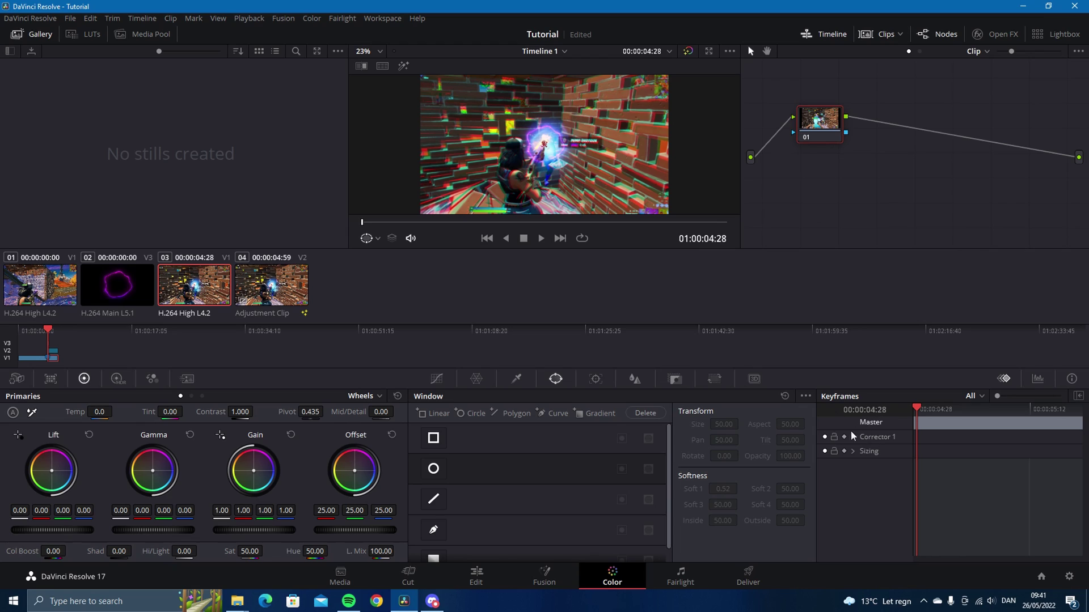
Add a layer node with a Layer Mixer and make node 01 monochrome in the RGB Mixer.
key("alt+l")
left_click(820, 122)
left_click(151, 379)
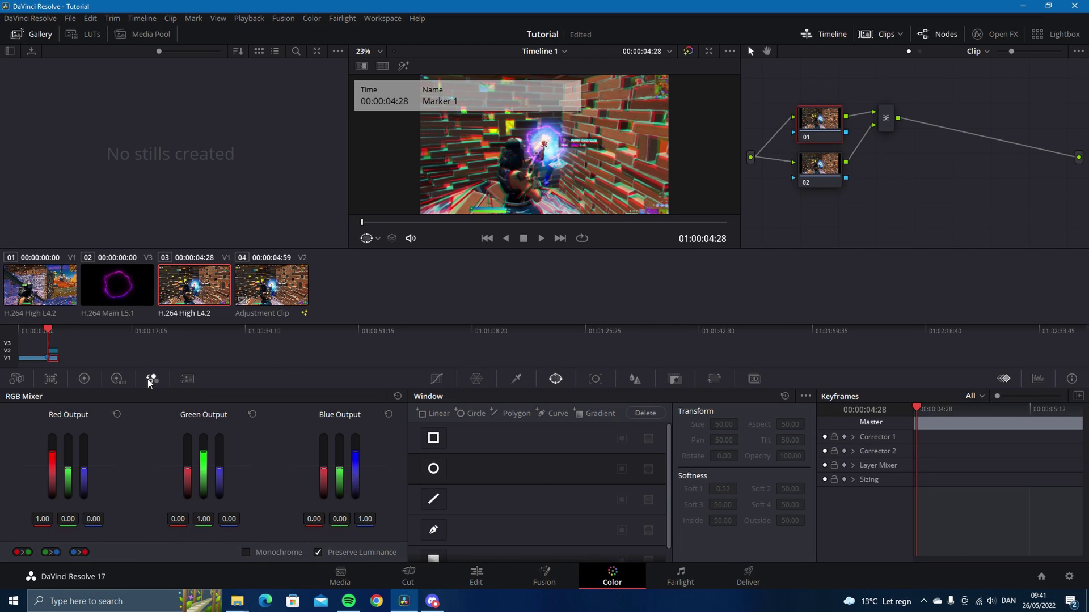
left_click(245, 553)
Enable keyframing for Correctors 1 and 2, then fit a circular window on node 02 to the shock wave ring at 01:00:04:28.
left_click(810, 167)
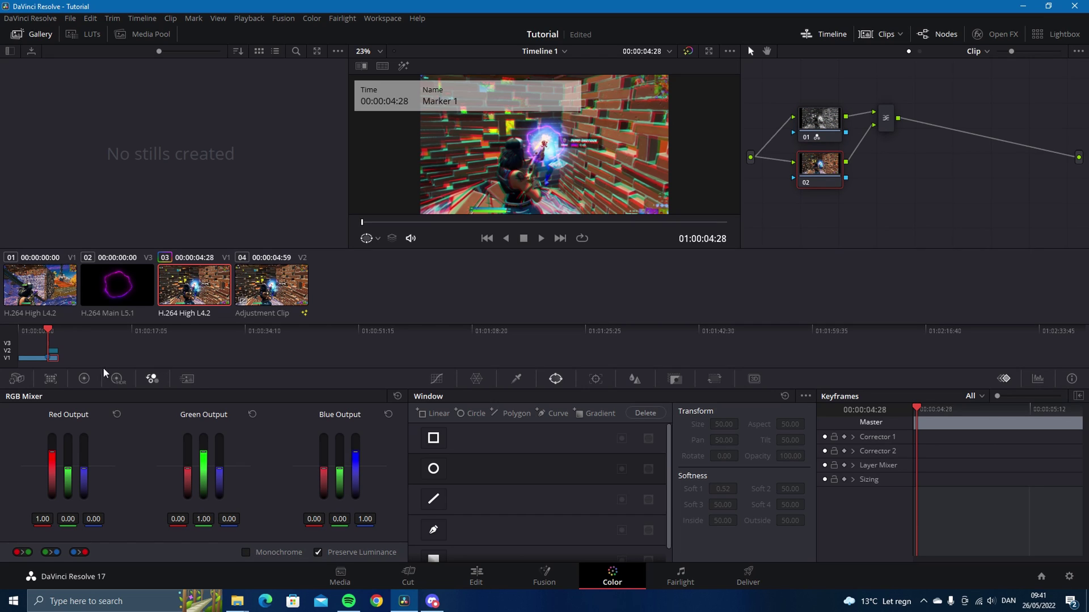
left_click(84, 379)
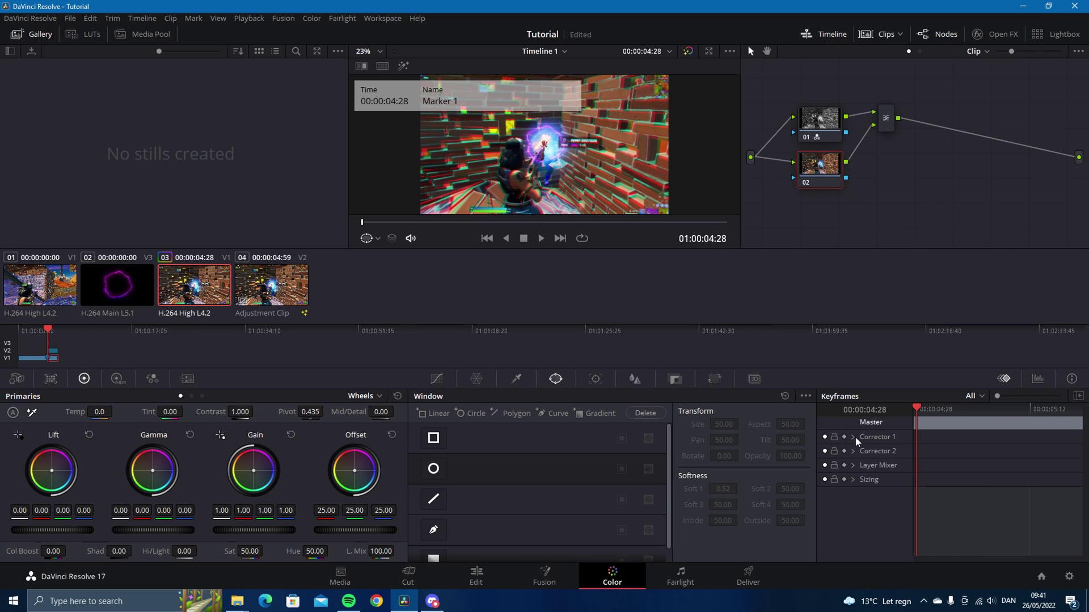
left_click(435, 469)
scroll(582, 197, "up", 3)
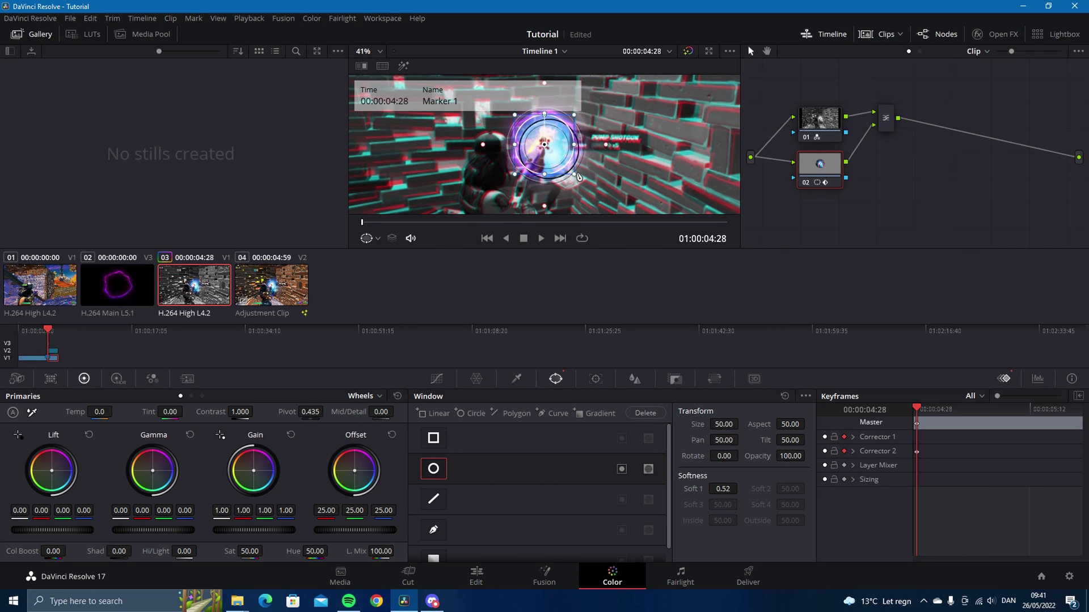
scroll(574, 167, "up", 3)
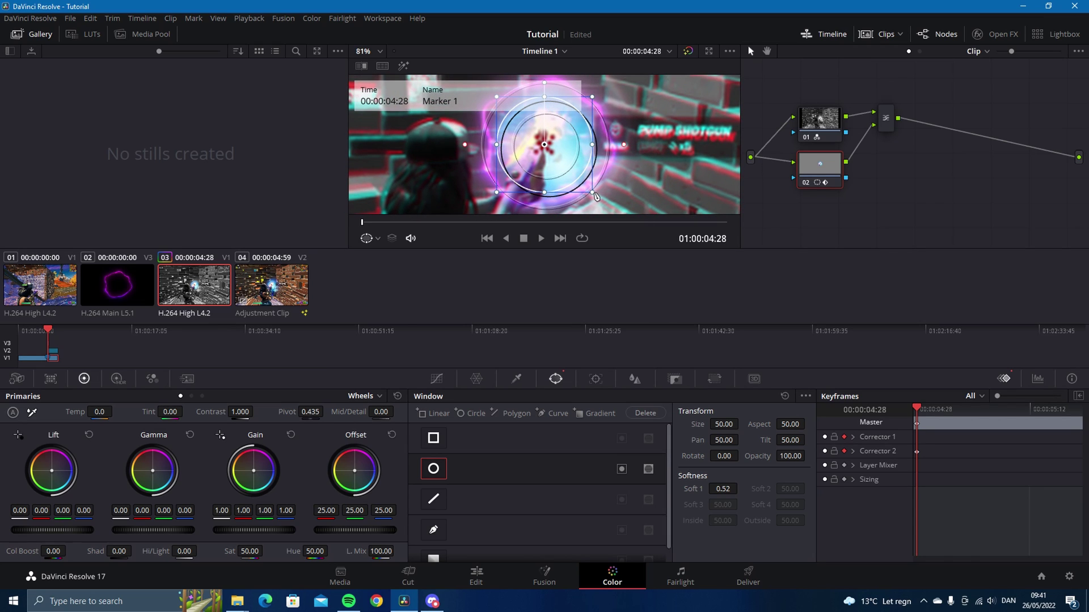
left_click_drag(623, 144, 626, 146)
Resize the circular window to follow the shock wave ring at 01:00:04:29 and 01:00:04:30, with Soft 1 at 0.66.
scroll(610, 152, "down", 3)
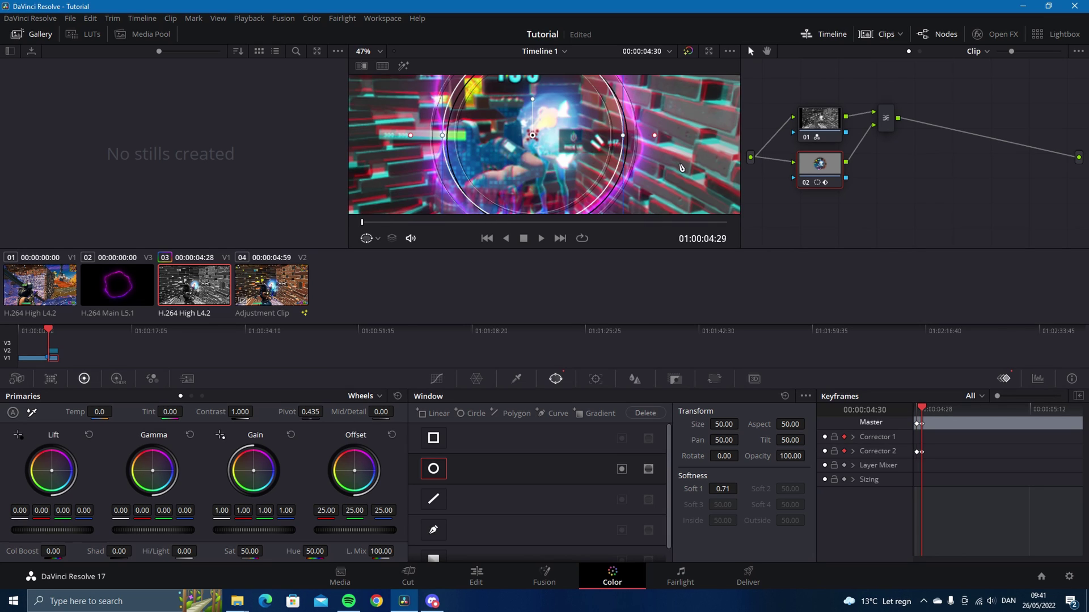
scroll(643, 148, "down", 2)
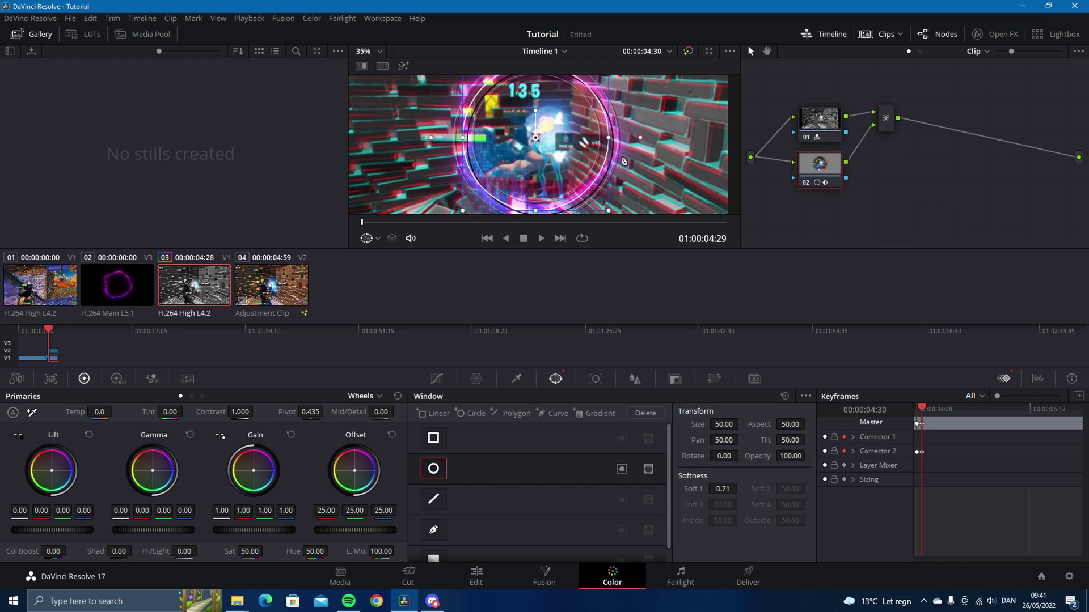
left_click_drag(640, 138, 620, 142)
left_click_drag(647, 178, 646, 115)
key("Right")
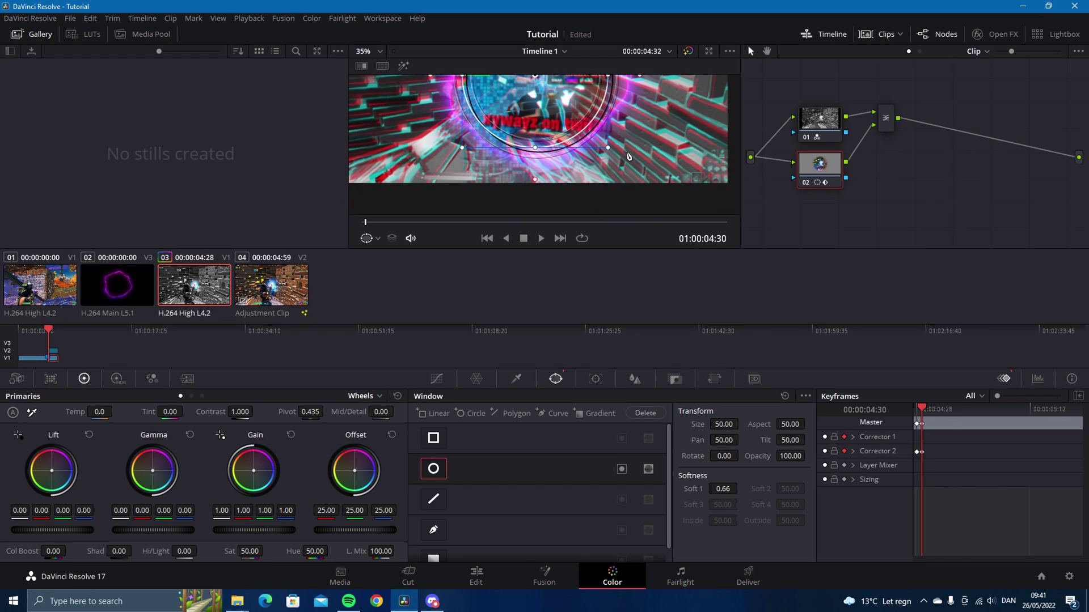
left_click_drag(606, 150, 708, 138)
Keyframe the circular window larger over the following frames up to about 01:00:04:42, until it encloses the whole picture.
key("Right")
key("Right")
key("Right")
key("Right")
left_click_drag(646, 139, 662, 148)
scroll(668, 175, "down", 3)
key("Right")
left_click_drag(617, 192, 660, 199)
key("Right")
key("Right")
key("Right")
key("Right")
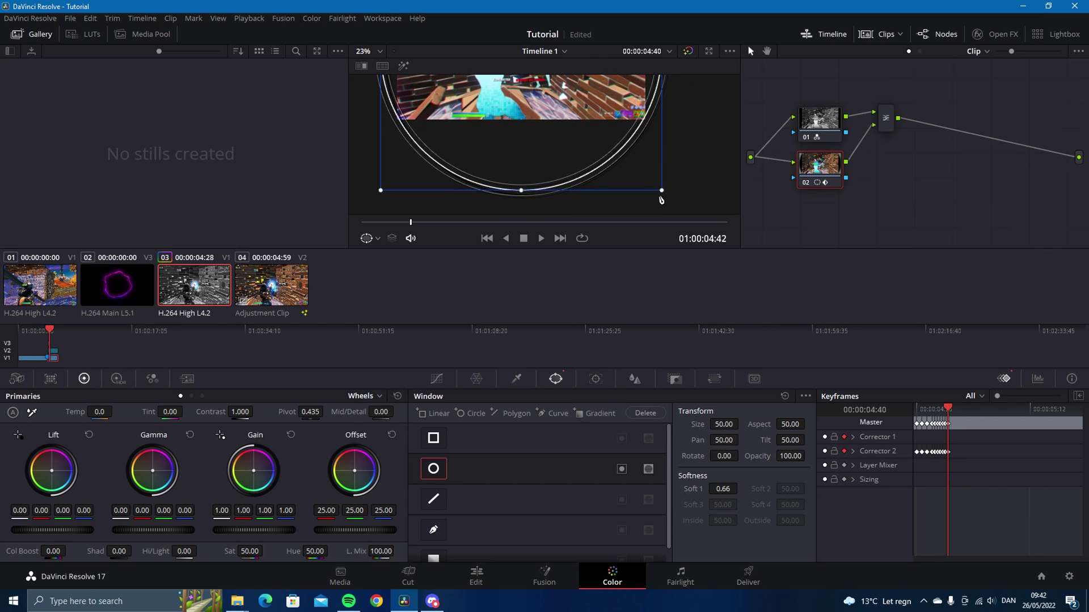
Return to the Edit page and play the shot from about 01:00:04:28 to check the color reveal.
left_click(476, 574)
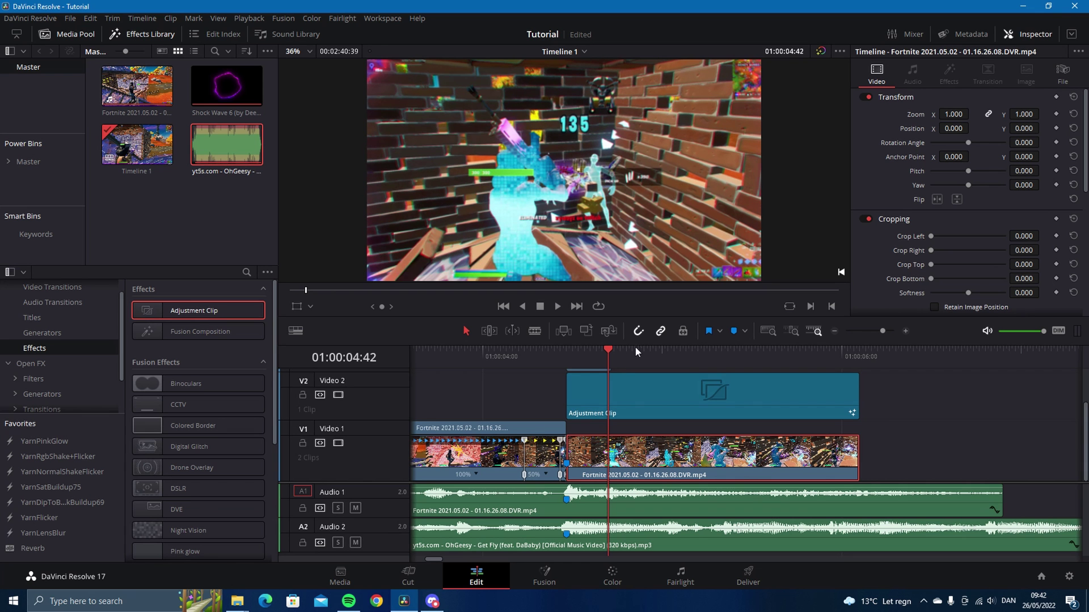
left_click(573, 356)
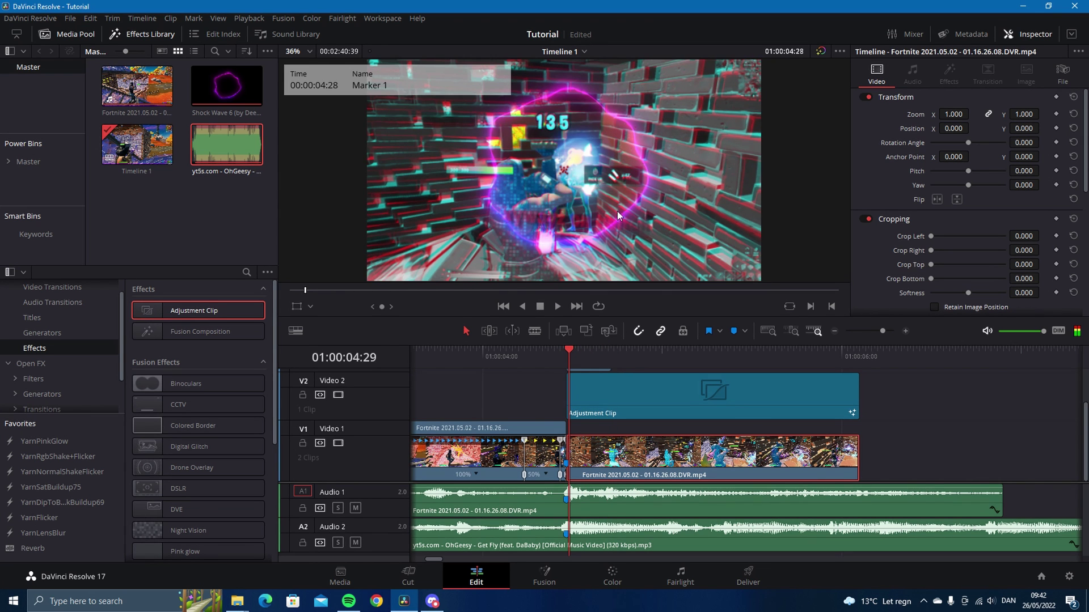
key("space")
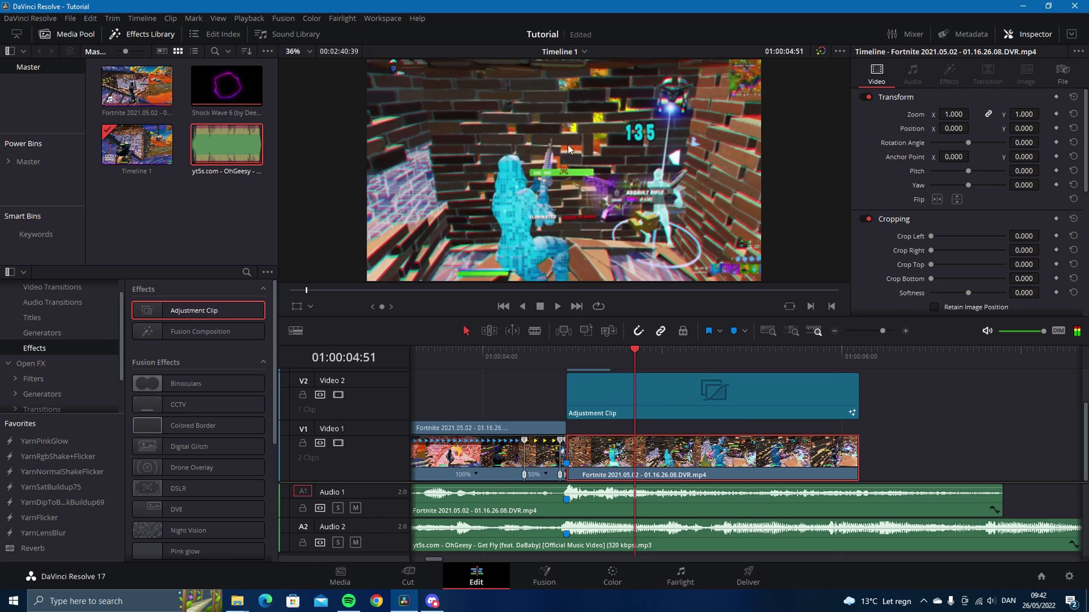
mouse_move(638, 372)
left_mouse_down()
mouse_move(609, 432)
mouse_move(652, 365)
mouse_move(602, 363)
mouse_move(671, 370)
mouse_move(678, 357)
mouse_move(642, 369)
left_mouse_up()
Convert the gameplay part after the cut into a compound clip.
key("c")
left_click(621, 331)
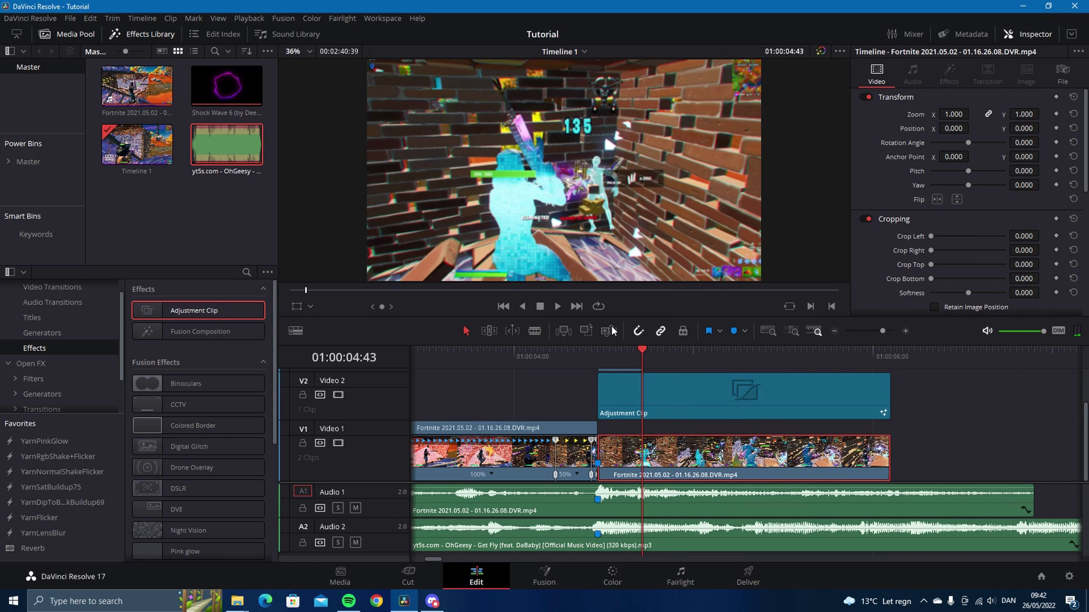
right_click(703, 474)
left_click(750, 293)
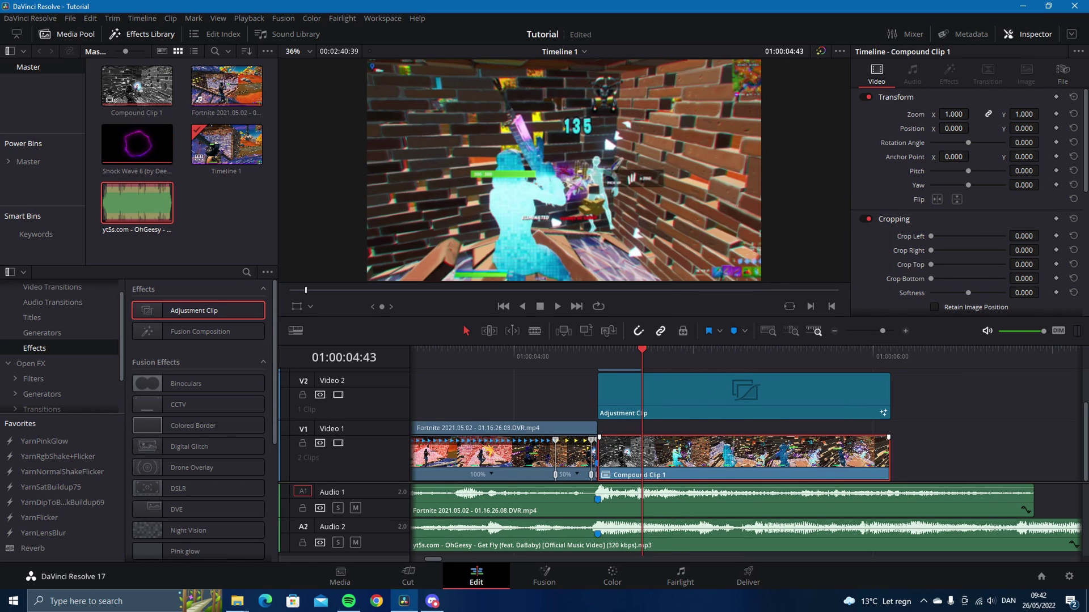
Open the compound clip in Fusion and insert the pink S_Glow node between MediaIn1 and MediaOut1.
key("shift+5")
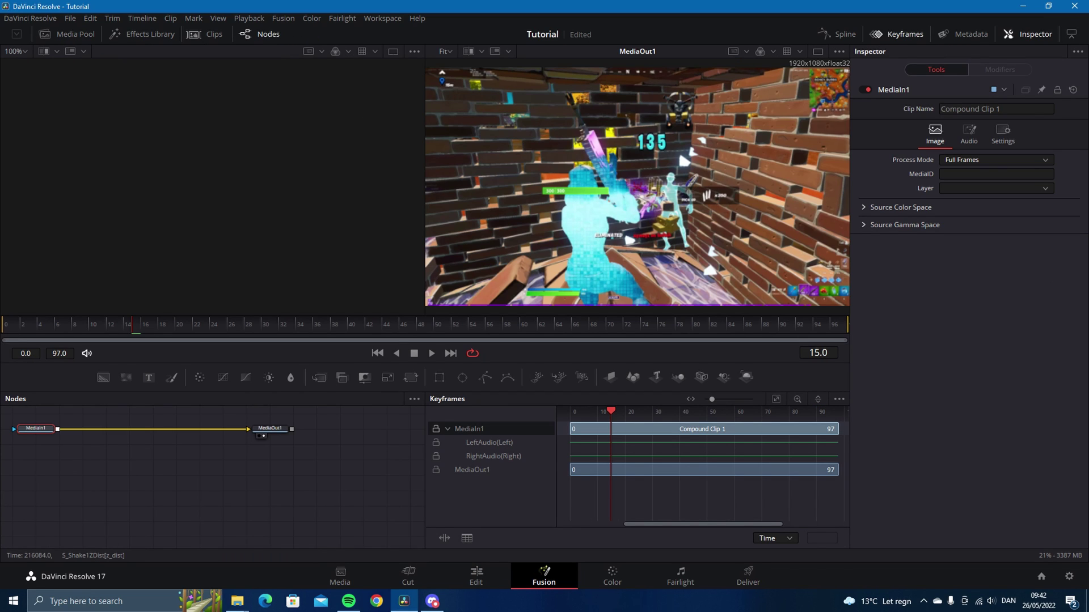
left_click_drag(160, 407, 191, 448)
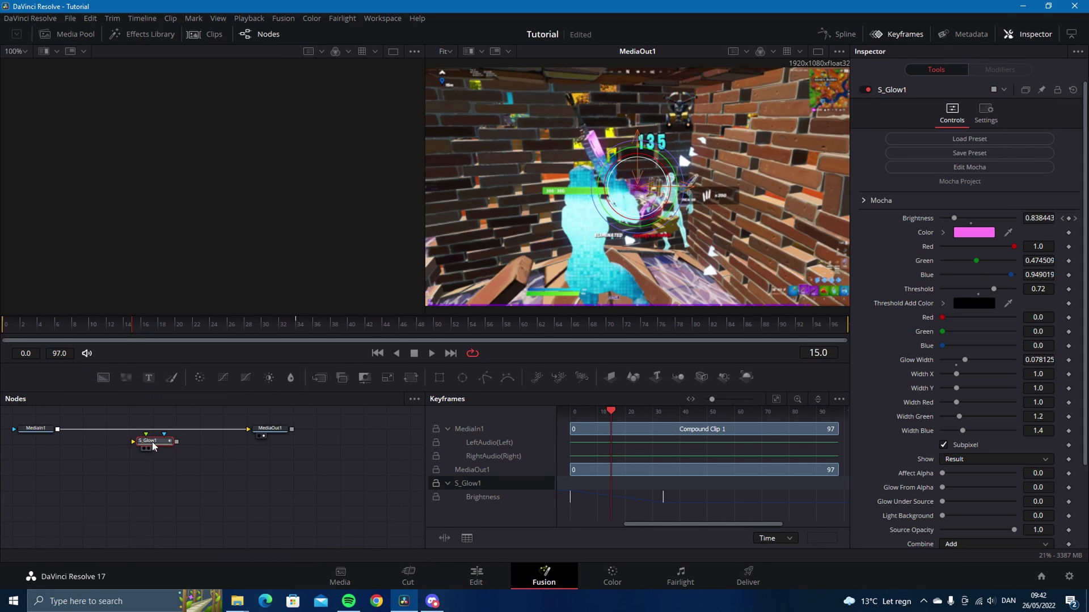
left_click_drag(101, 438, 98, 432)
left_click_drag(129, 321, 159, 329)
left_click(475, 577)
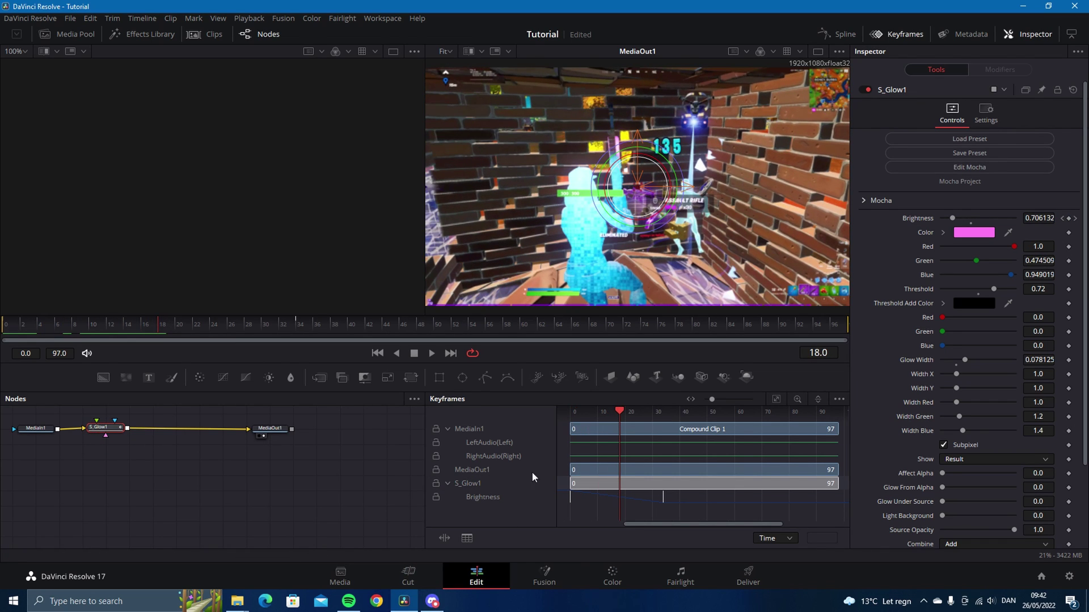
Play back the timeline around the shot to review the glow on the compound clip.
mouse_move(638, 359)
left_mouse_down()
mouse_move(607, 363)
mouse_move(639, 363)
left_mouse_up()
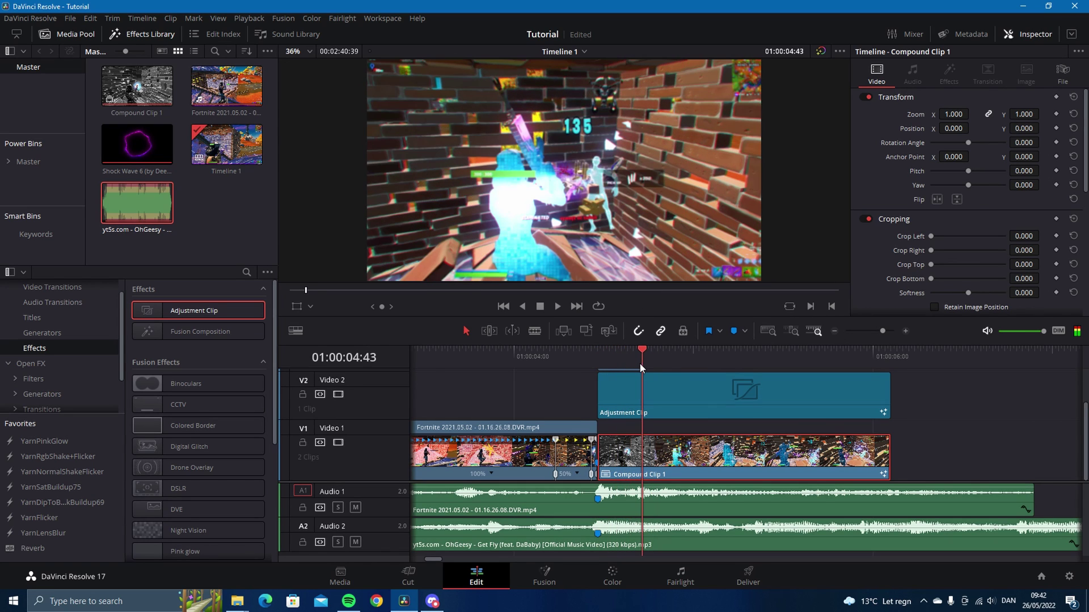
left_click_drag(601, 396, 733, 390)
left_click(645, 356)
key("space")
key("space")
left_click_drag(882, 331, 877, 331)
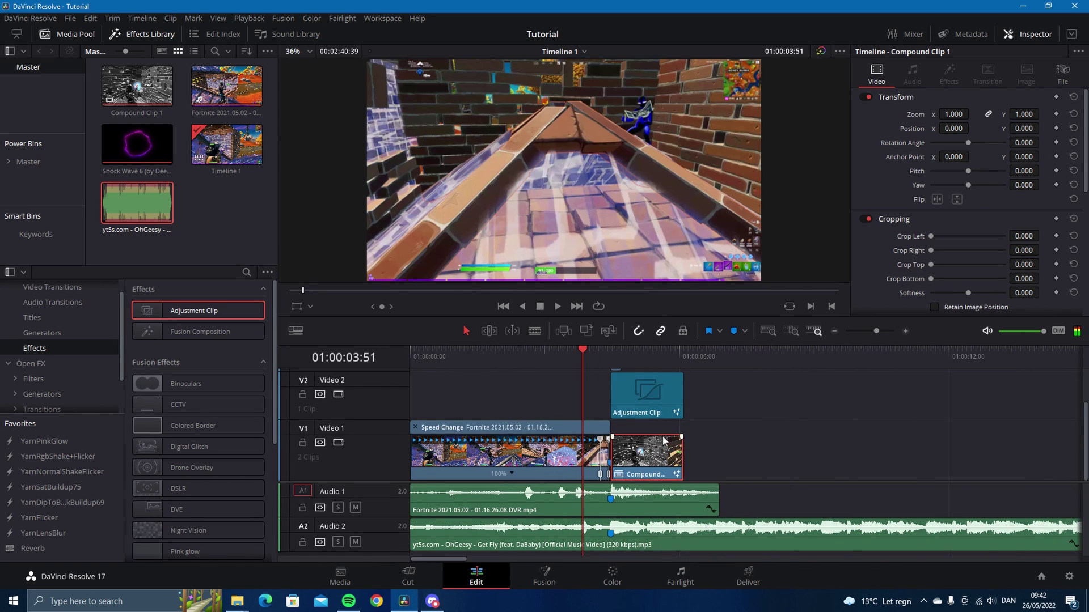
Place a second Adjustment Clip on Video 2 directly before the shake adjustment clip and trim its start slightly.
left_click_drag(704, 418, 702, 502)
left_click_drag(176, 307, 543, 399)
left_click_drag(876, 331, 882, 330)
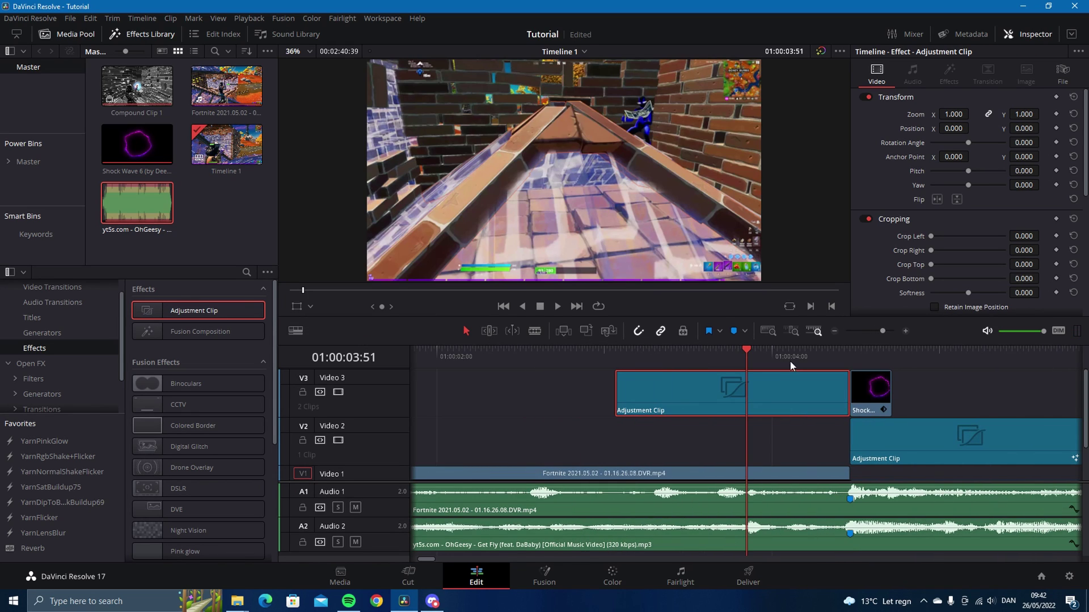
left_click_drag(754, 391, 753, 436)
left_click_drag(621, 444, 627, 443)
Insert an S_HueSatBright node between MediaIn1 and MediaOut1 of the new adjustment clip and shift its Saturation keyframes toward the clip.
left_click(545, 574)
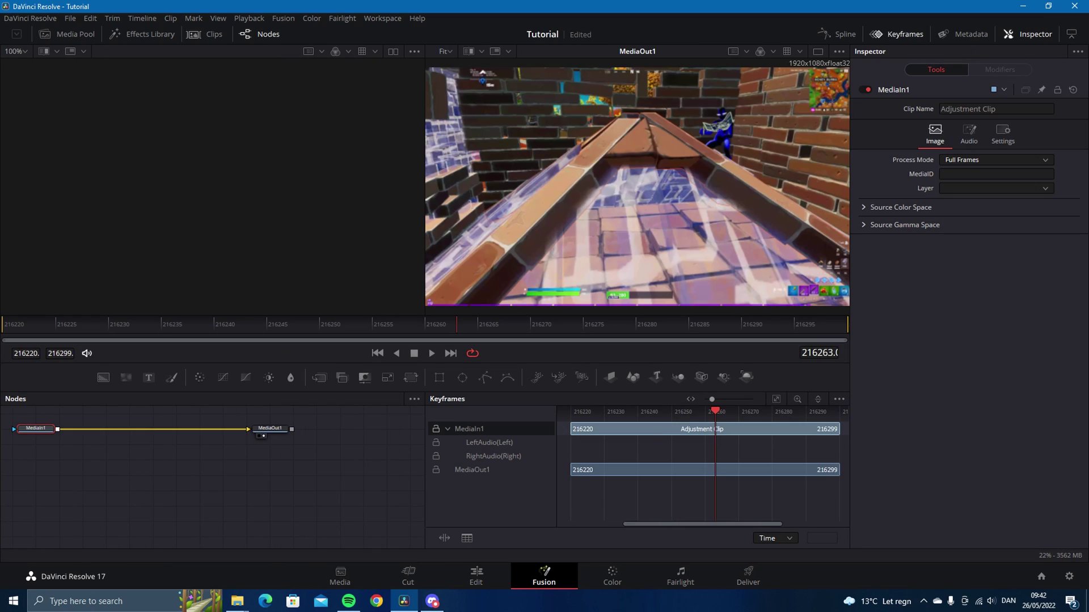
left_click_drag(0, 499, 113, 430)
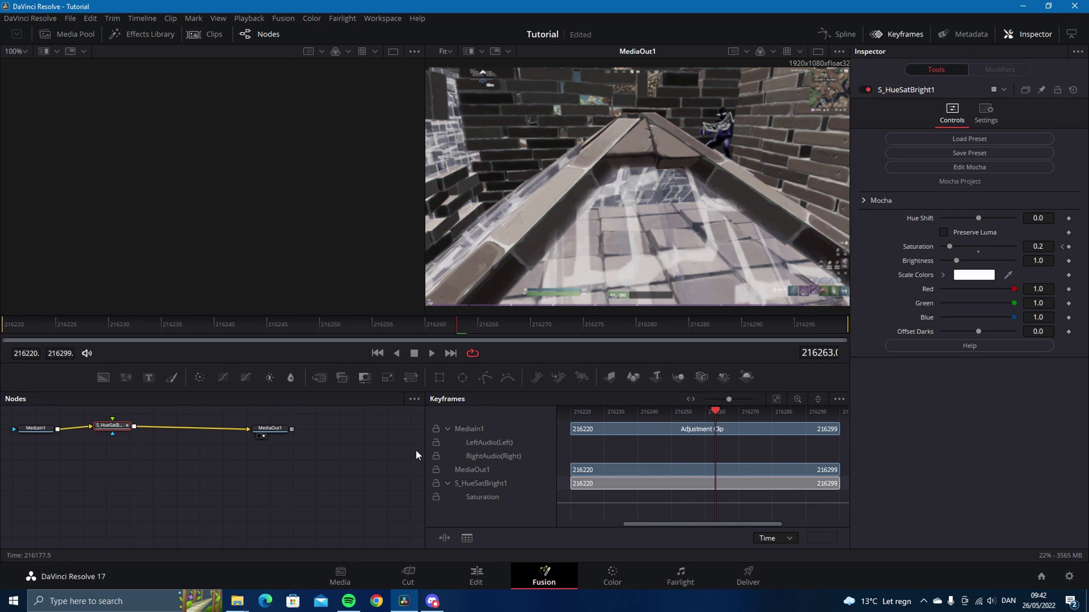
scroll(689, 471, "down", 6)
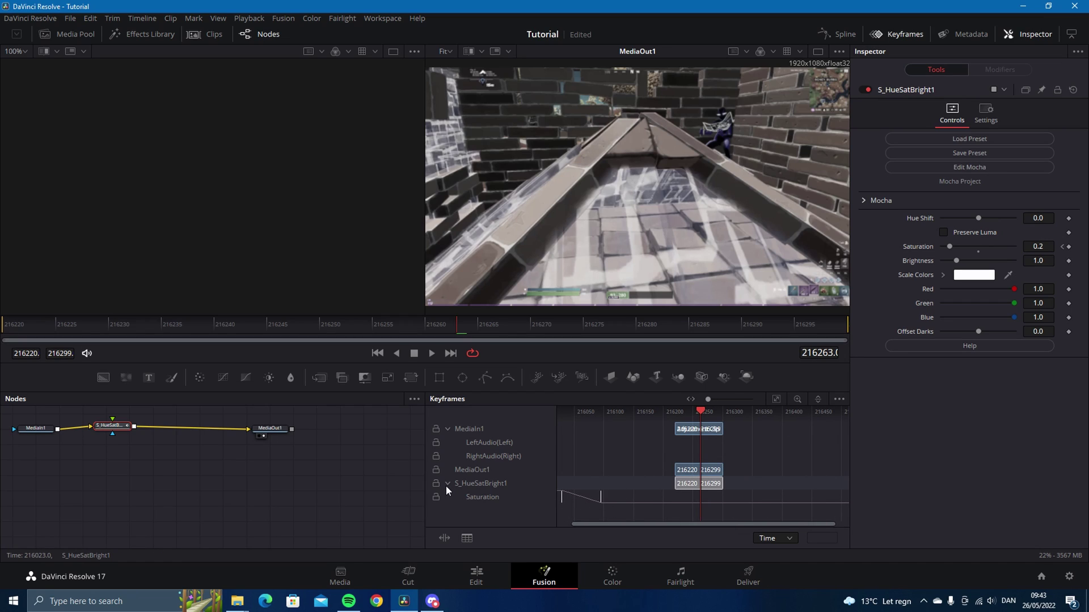
left_click(635, 496)
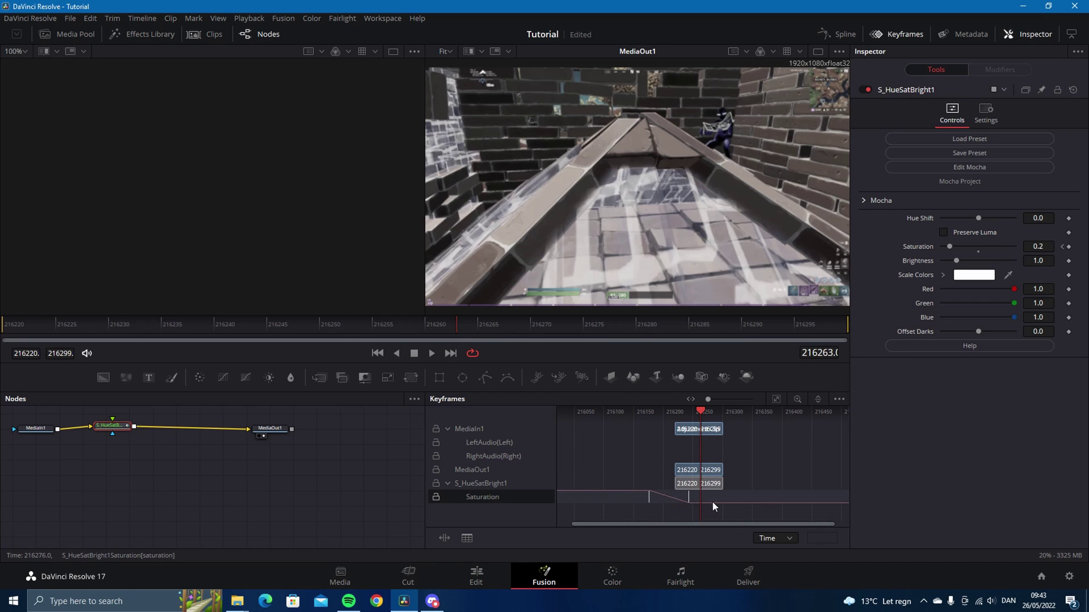
Move the Saturation keyframes so the last one falls at about frame 216294, near the adjustment clip's end.
scroll(741, 501, "up", 5)
left_click_drag(619, 411, 702, 420)
mouse_move(823, 323)
left_mouse_down()
mouse_move(859, 321)
mouse_move(837, 329)
left_mouse_up()
key("Left")
key("Left")
key("Left")
key("Left")
key("Left")
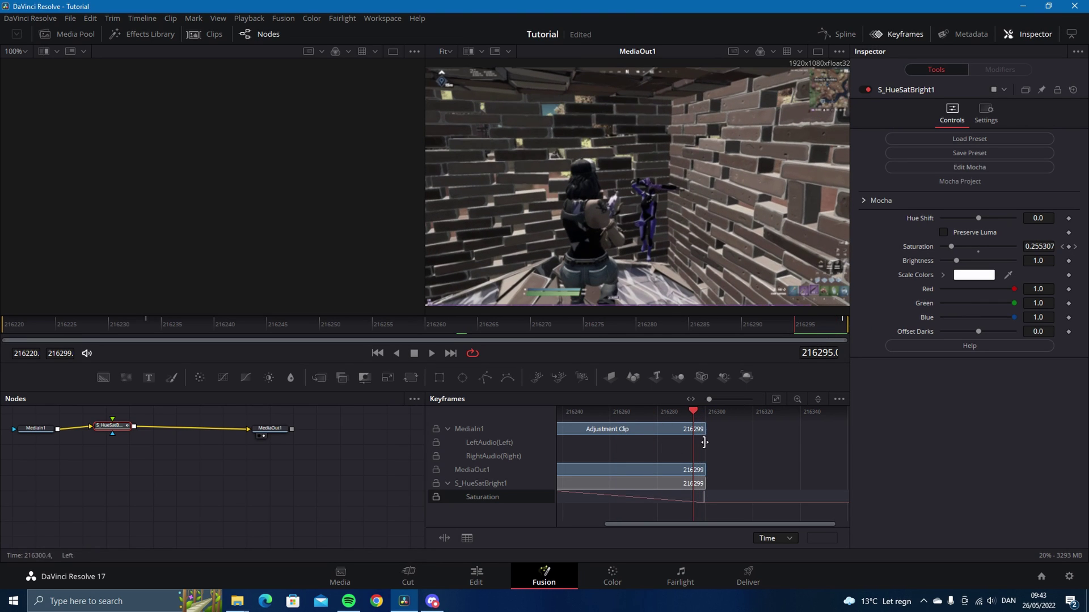
scroll(715, 491, "up", 2)
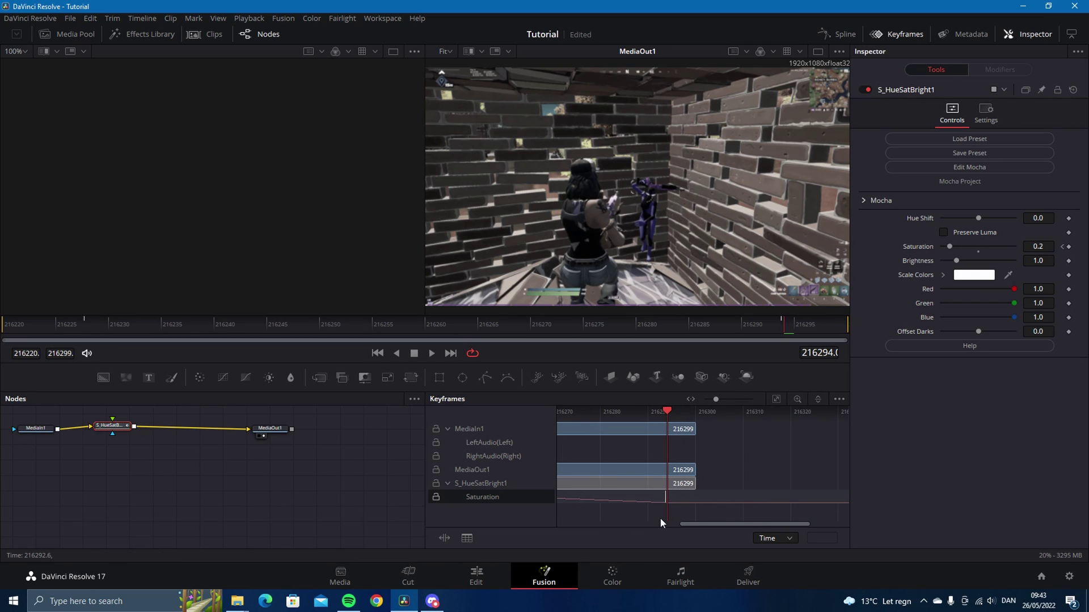
left_click(663, 502)
scroll(680, 476, "down", 2)
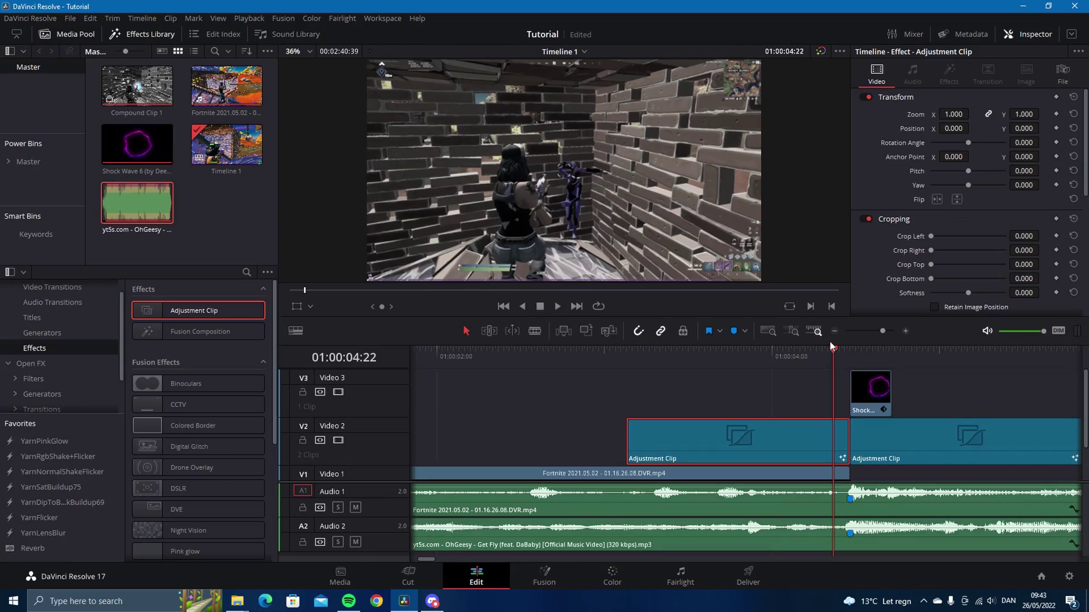
Play the timeline from 01:00:02:28 through the shot to review the desaturation buildup and the shock wave.
left_click_drag(883, 334, 881, 335)
left_click_drag(746, 355, 538, 355)
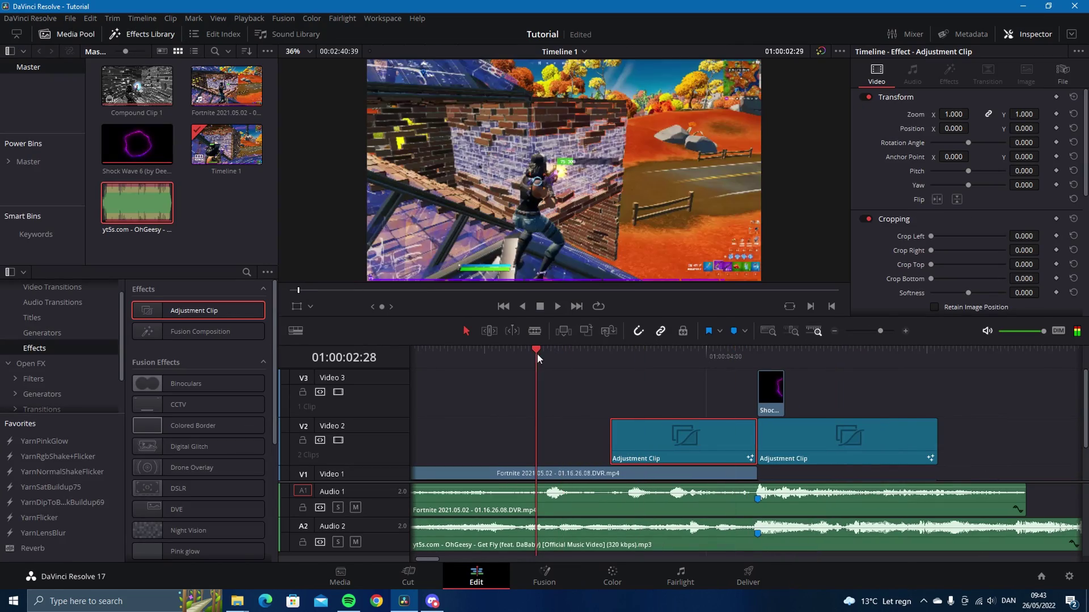
left_click(649, 390)
key("space")
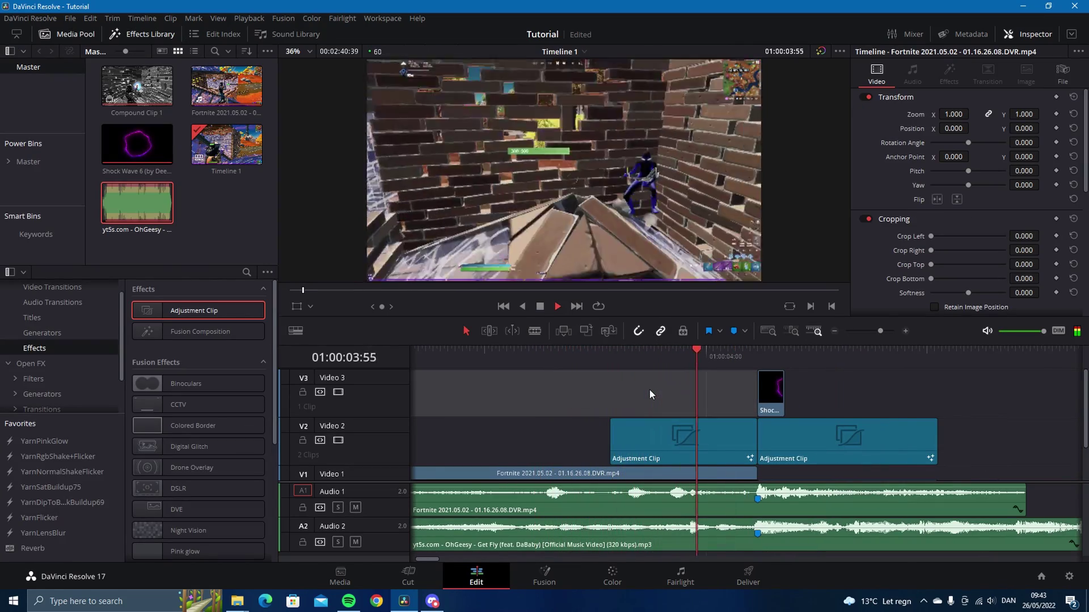
left_click(716, 355)
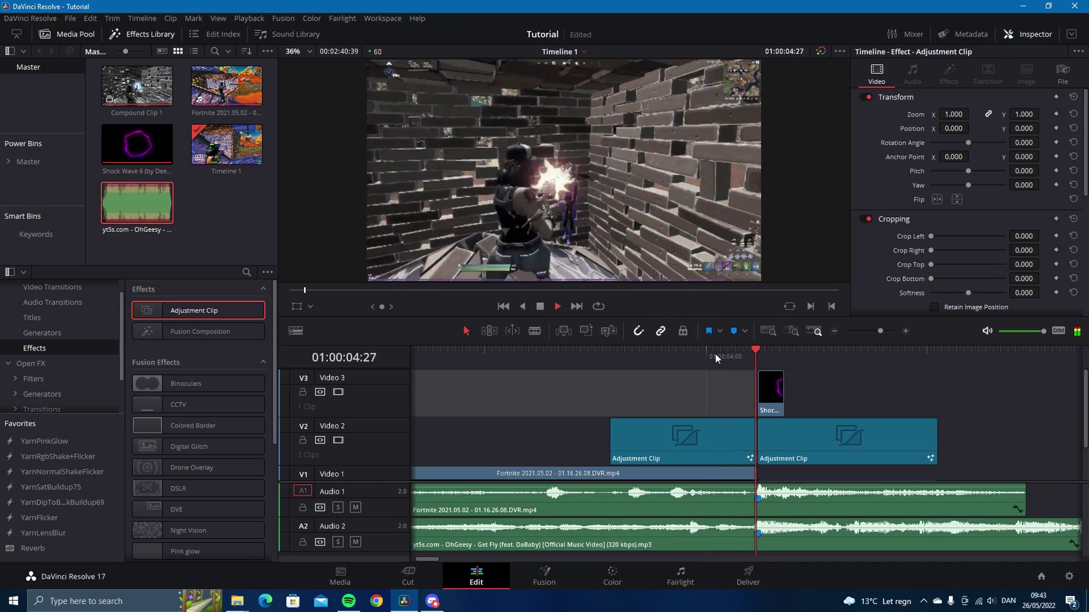
left_click(722, 356)
left_click(684, 354)
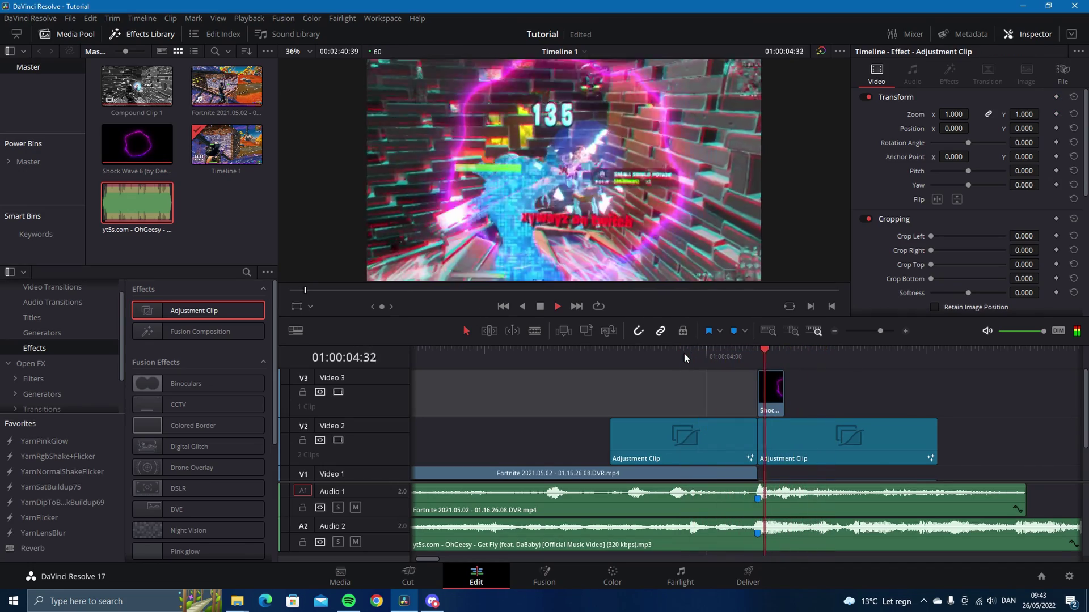
key("space")
left_click_drag(879, 331, 880, 331)
left_click_drag(826, 419, 879, 374)
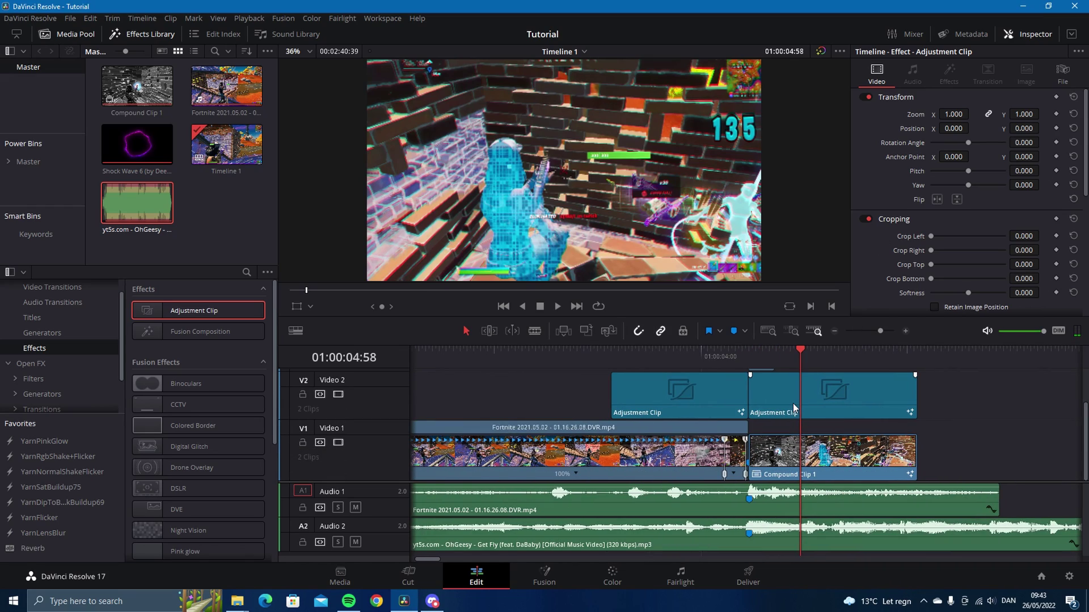
left_click(882, 330)
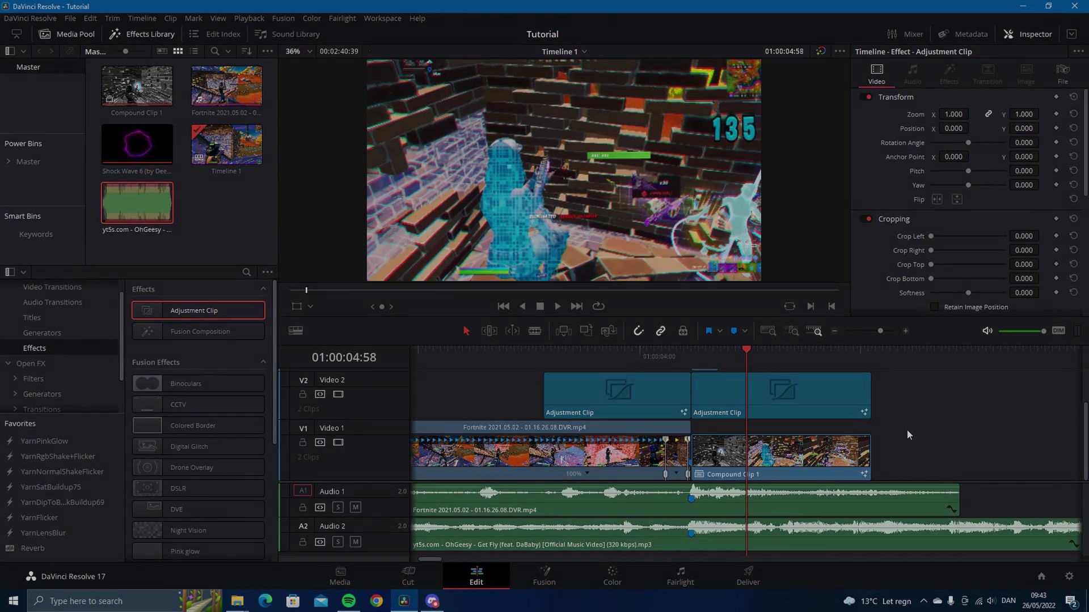